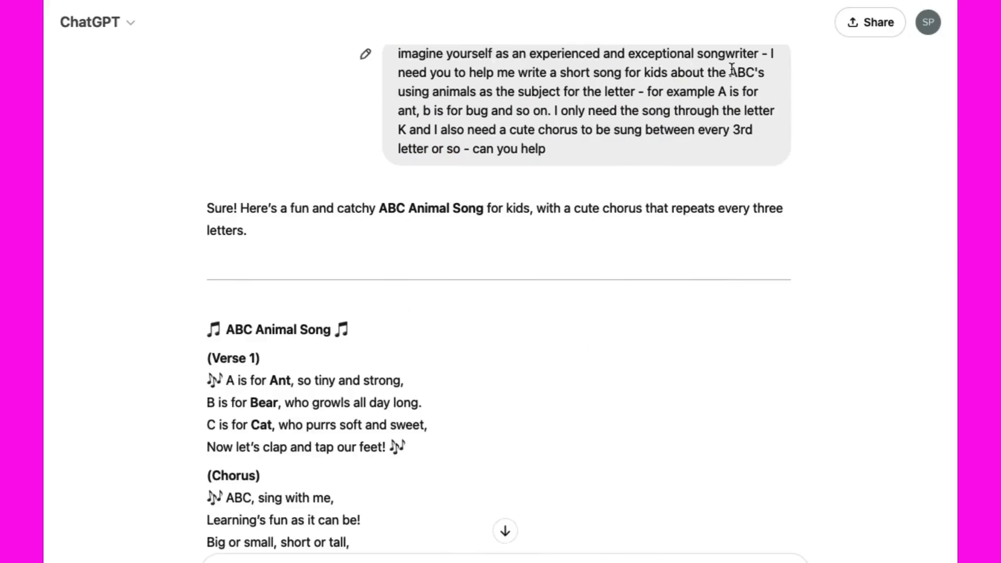
Review the kids' ABC songwriting request and the resulting ABC Animal Song lyrics, from the first version to the full A–Z version
double_click(731, 70)
drag(668, 76, 619, 72)
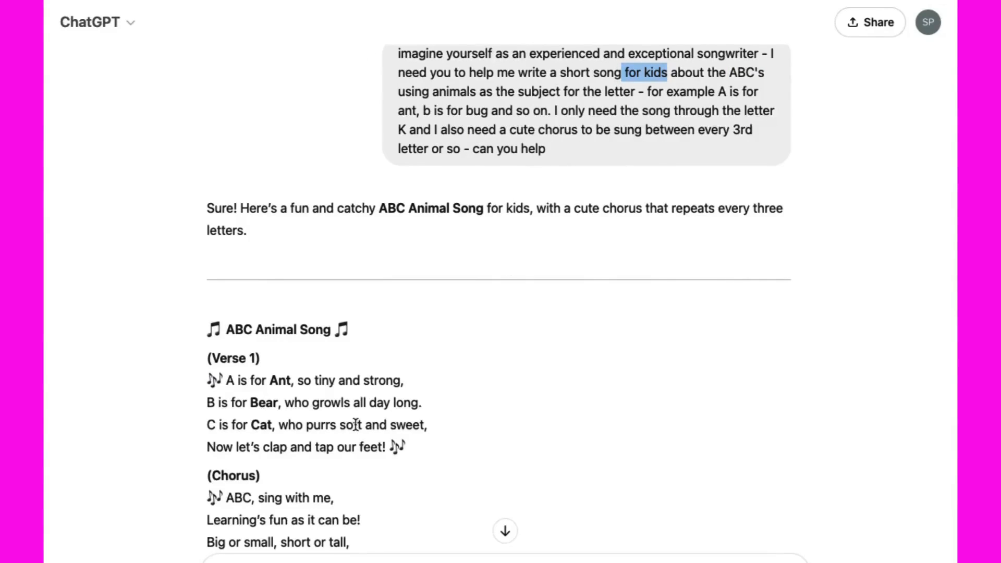
scroll(355, 425, down, 1)
scroll(401, 380, down, 20)
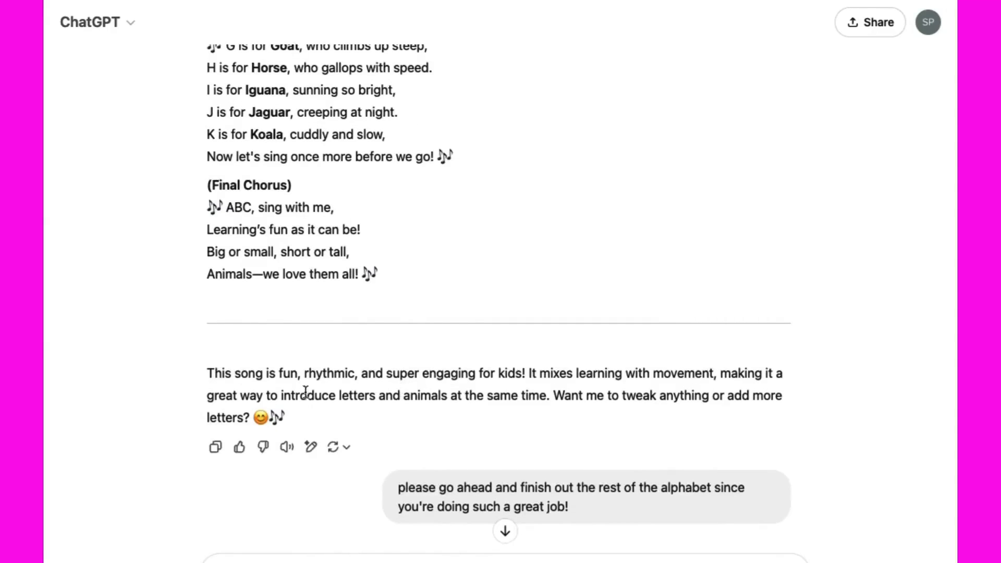
scroll(328, 422, down, 1)
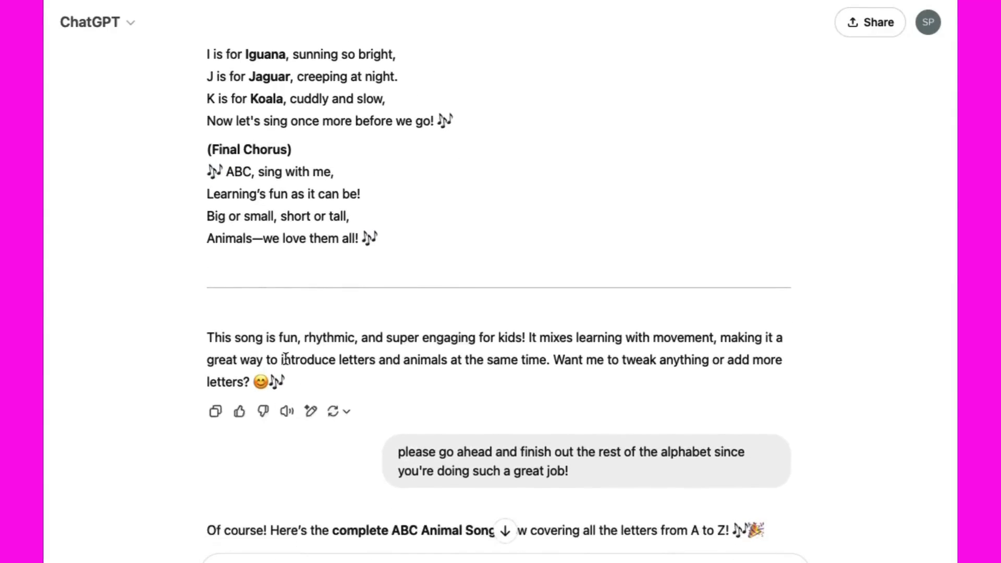
scroll(340, 469, down, 15)
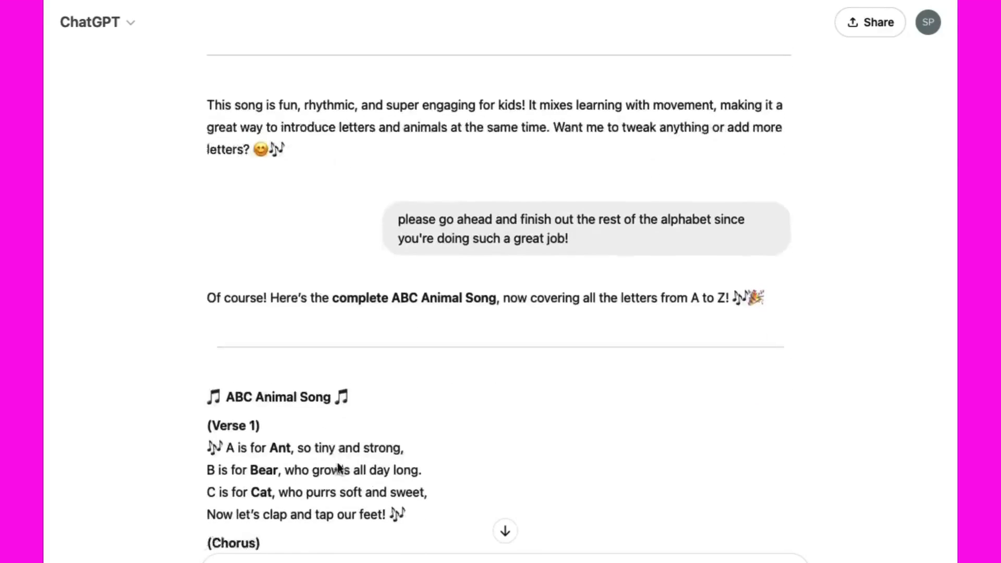
scroll(356, 454, down, 13)
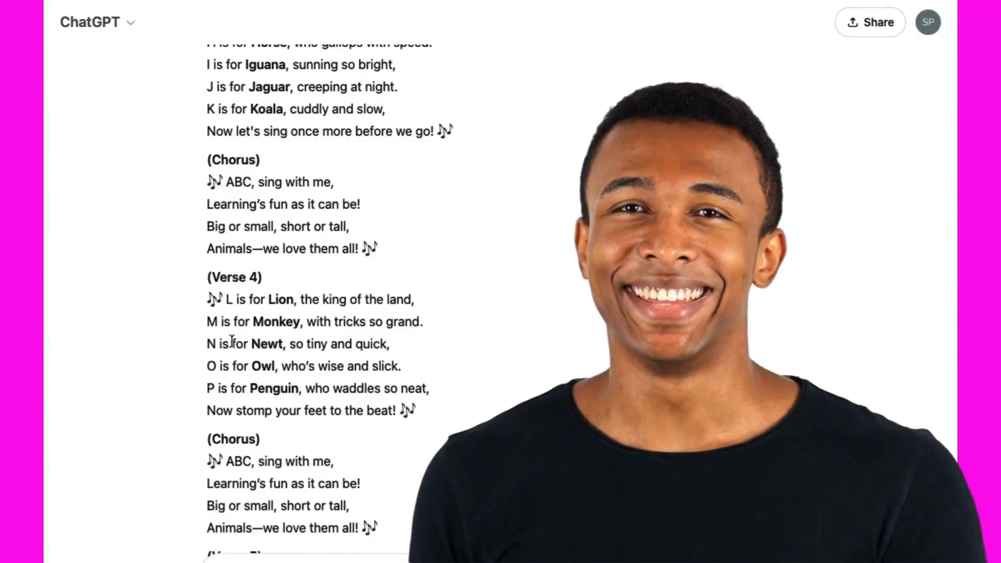
scroll(207, 366, up, 9)
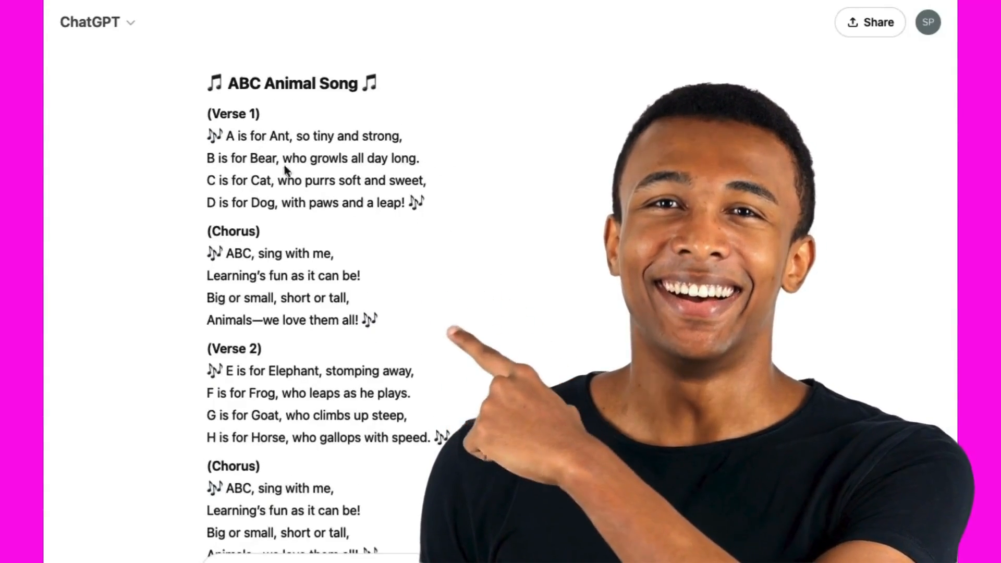
scroll(242, 430, down, 4)
scroll(241, 430, down, 20)
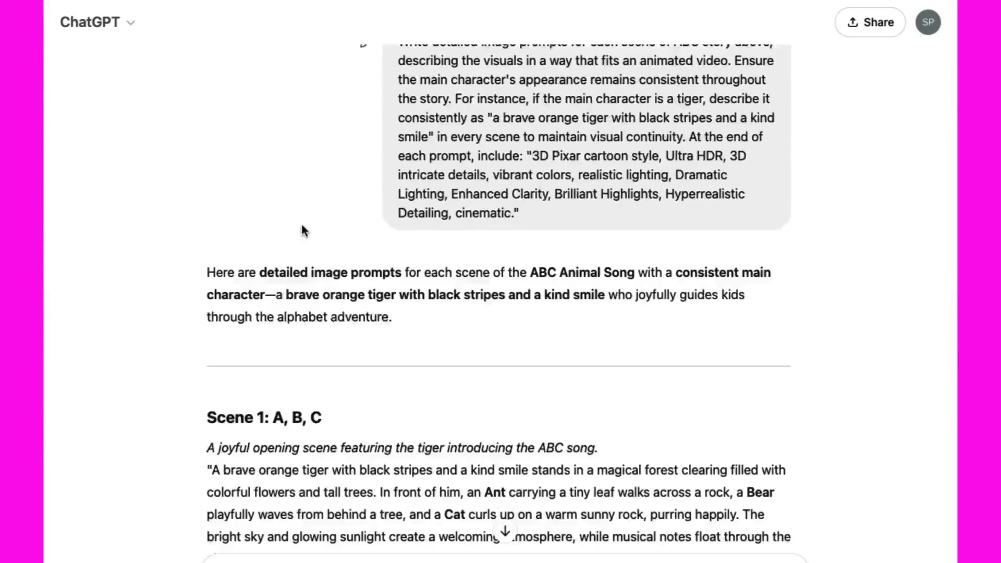
Read through the image prompts for each song scene and the camera motion prompts for each verse
scroll(301, 224, down, 3)
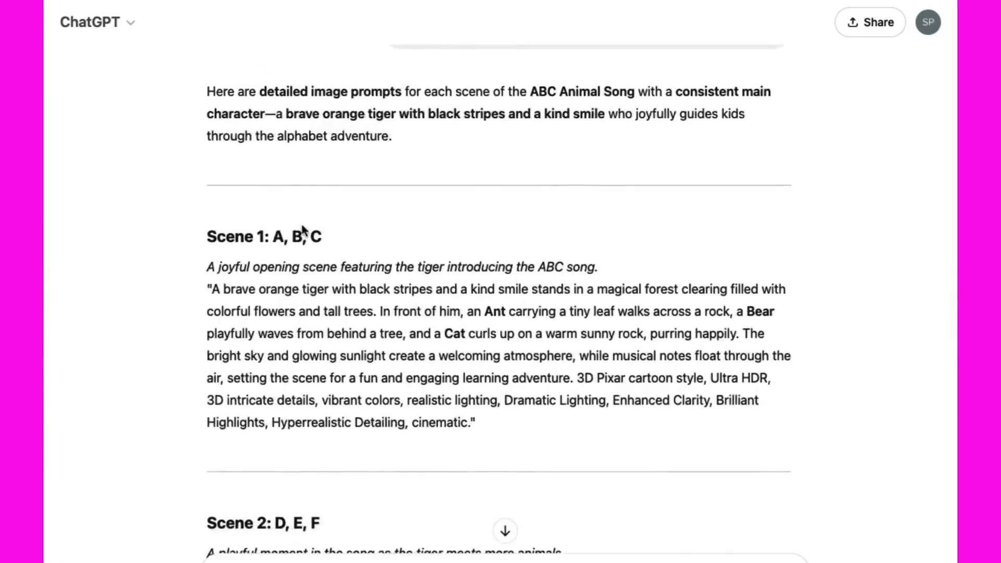
scroll(303, 231, down, 18)
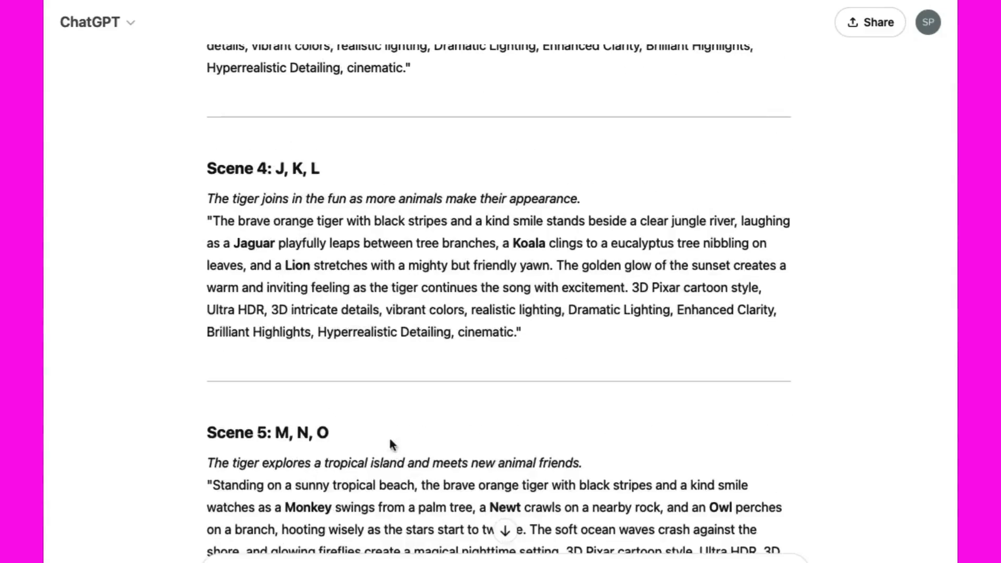
scroll(392, 444, down, 18)
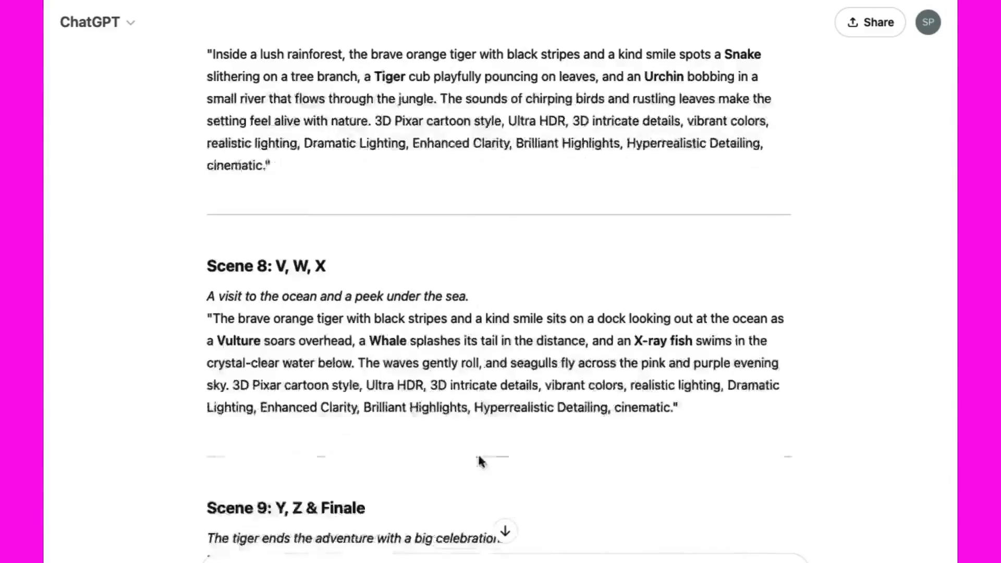
scroll(480, 461, down, 4)
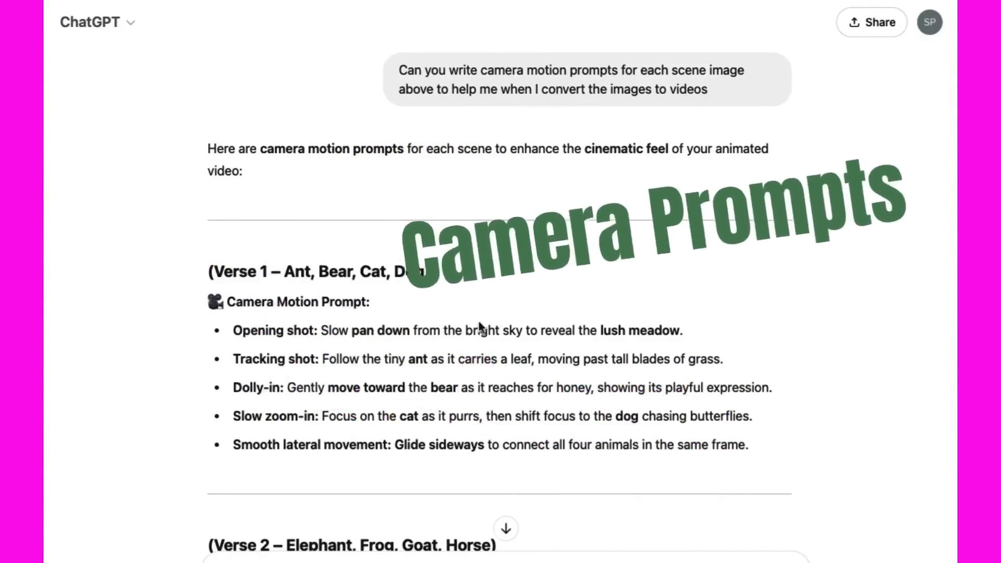
scroll(480, 226, down, 15)
scroll(479, 327, down, 15)
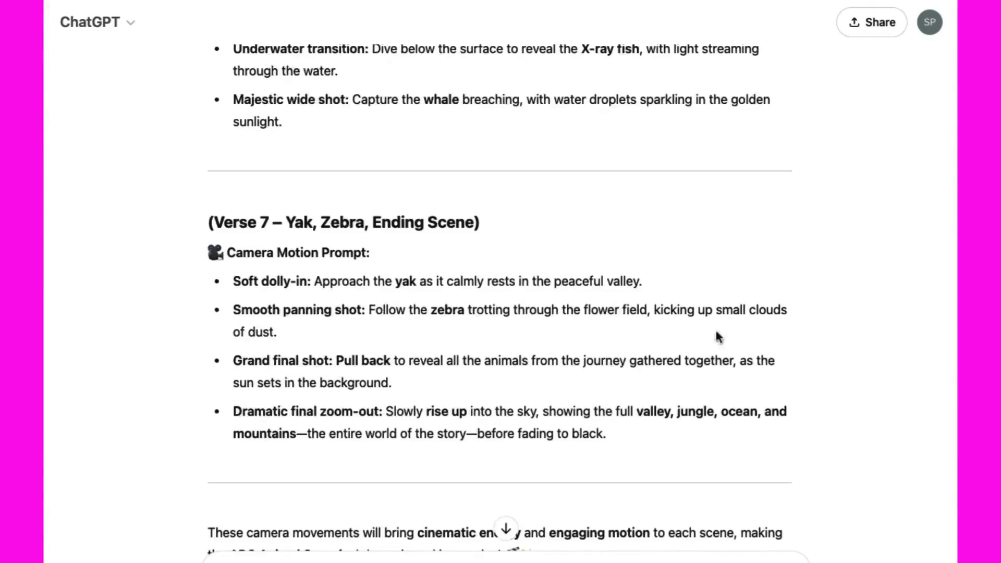
scroll(717, 337, up, 8)
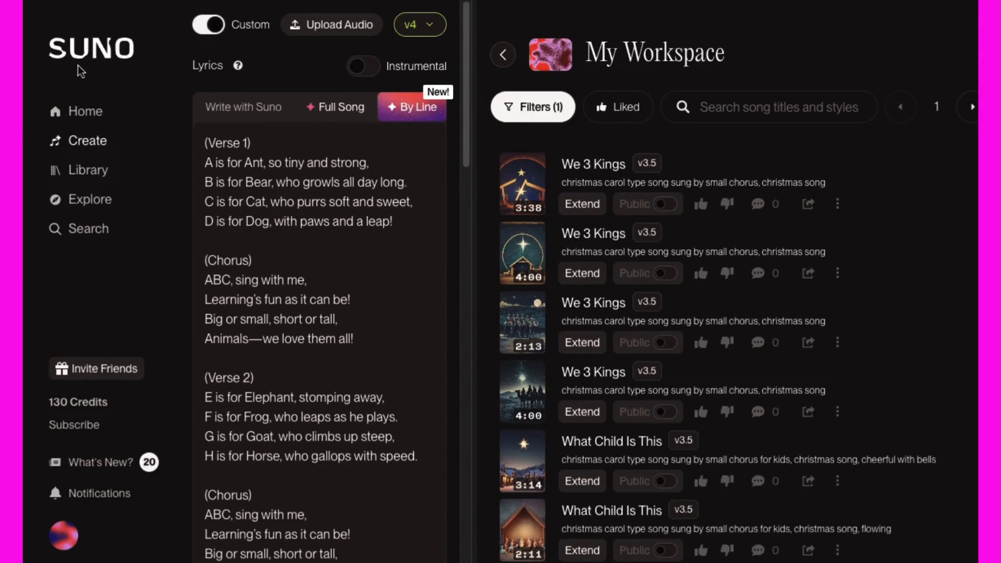
In Suno, check the entered ABC lyrics and set the style of music to "kids song, happy and fun to sing along with"
scroll(376, 411, down, 7)
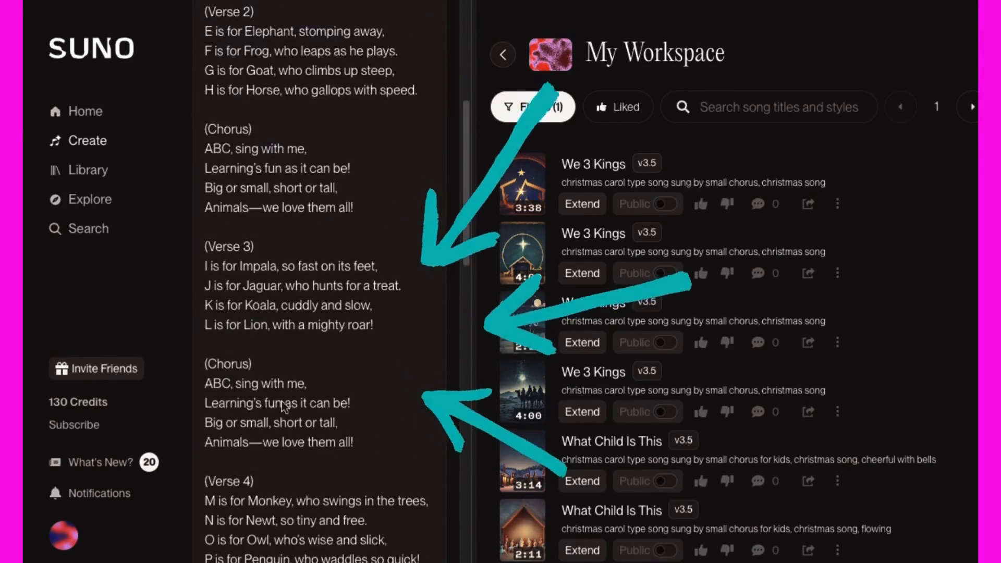
scroll(394, 504, down, 7)
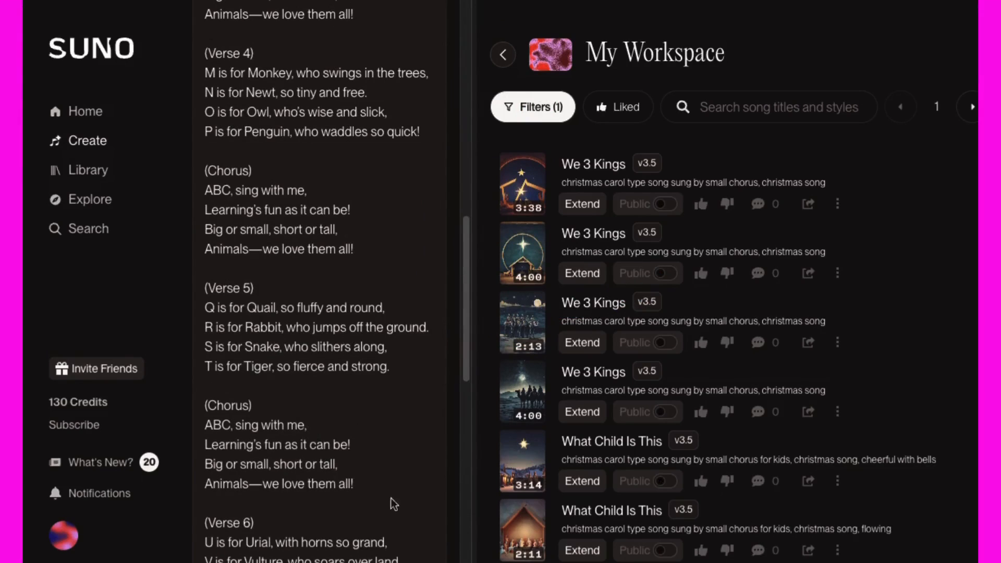
scroll(236, 404, up, 14)
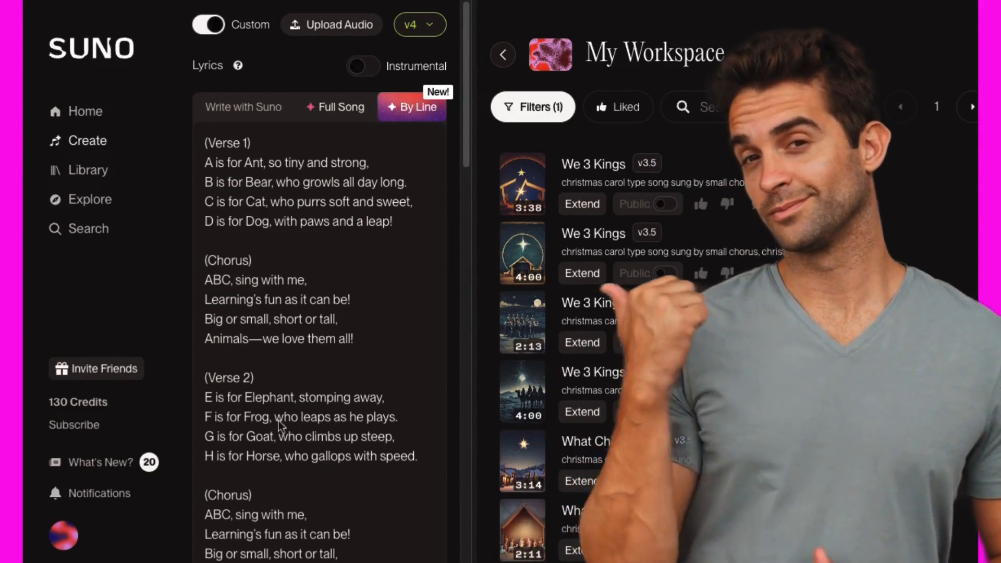
scroll(281, 406, down, 15)
scroll(281, 425, down, 1)
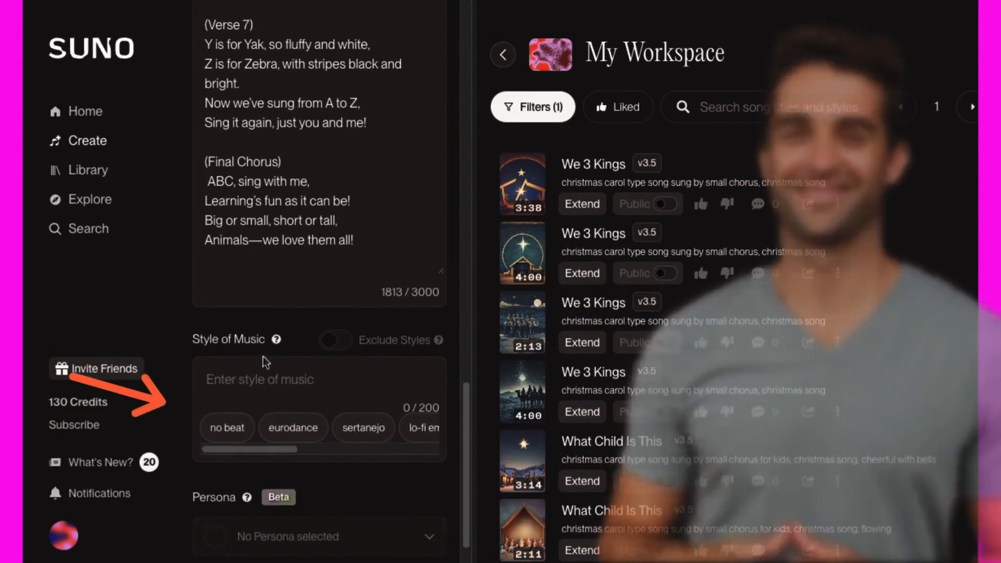
click(232, 379)
text(ki)
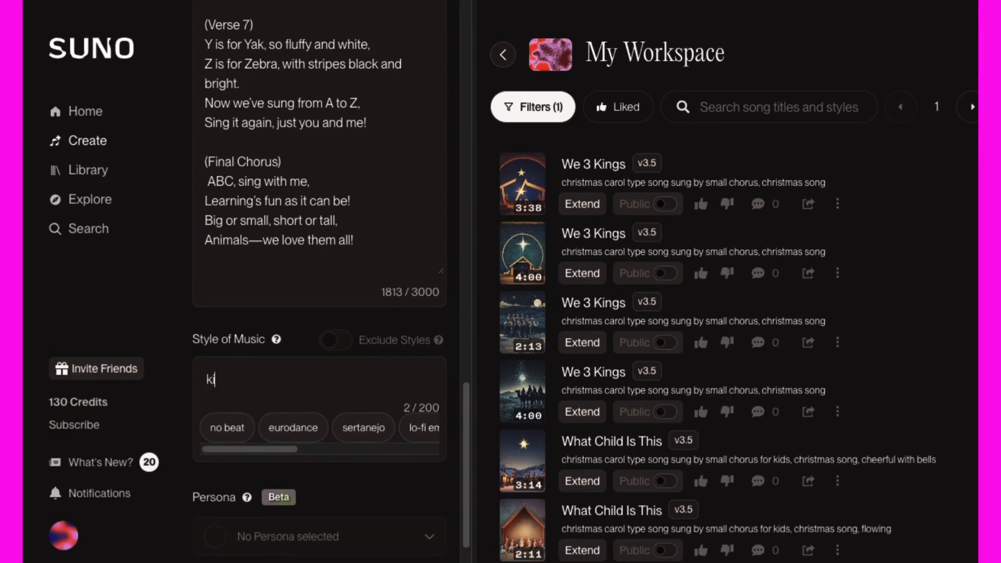
text(ds song, happy and fun to sing)
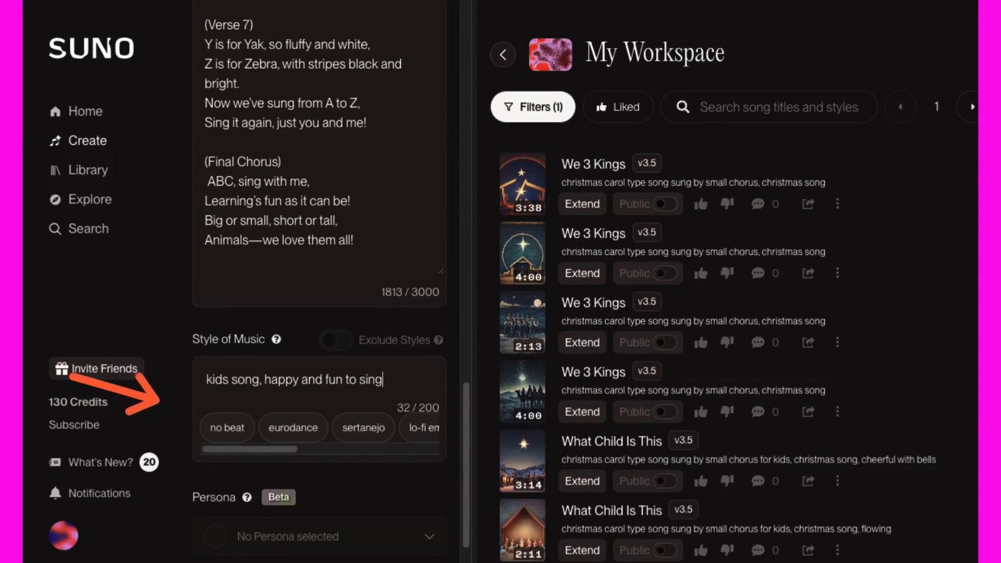
text( along with)
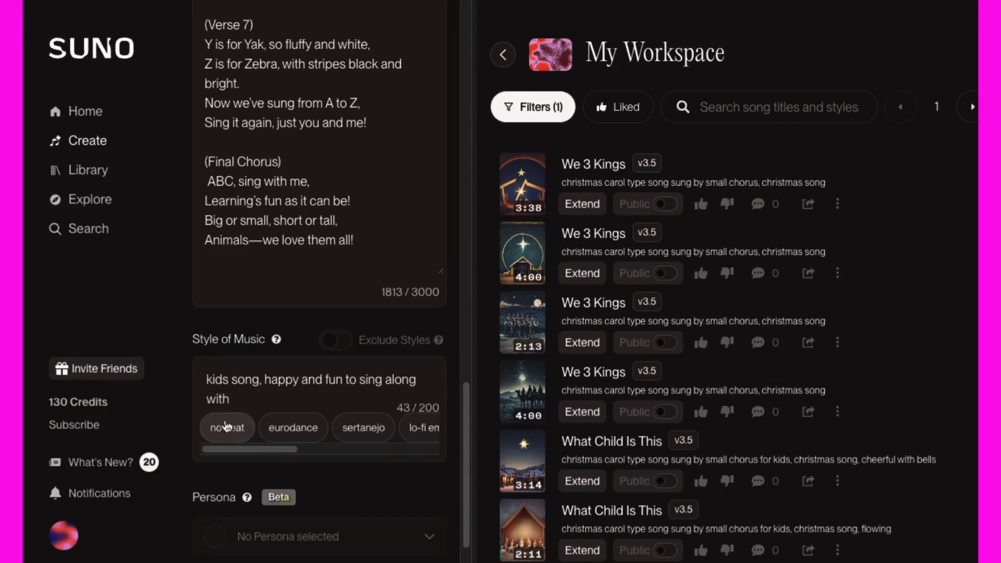
Title the song "Animal ABC's" and create it in My Workspace
scroll(265, 365, down, 3)
scroll(307, 433, down, 3)
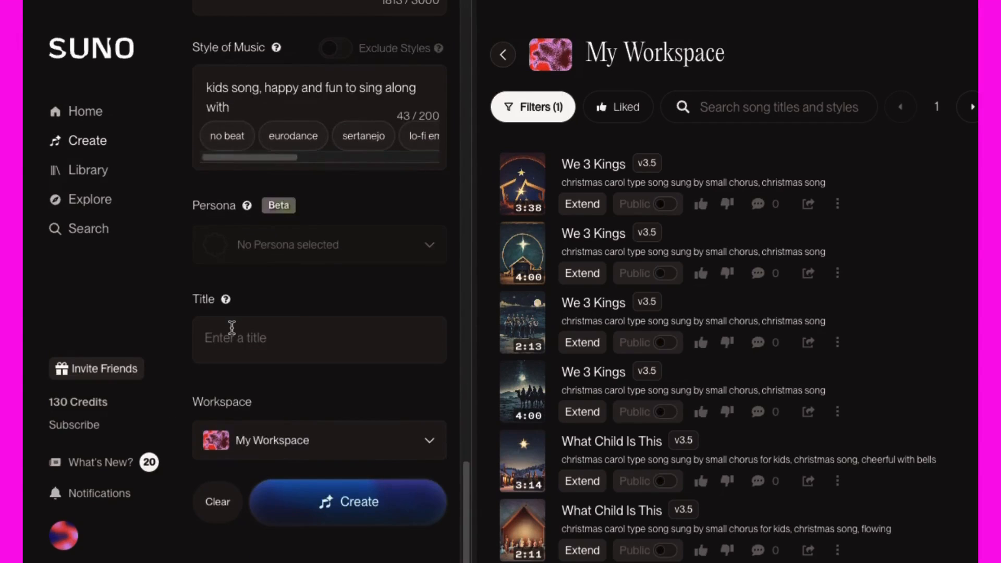
click(232, 327)
text(Animal ABC's)
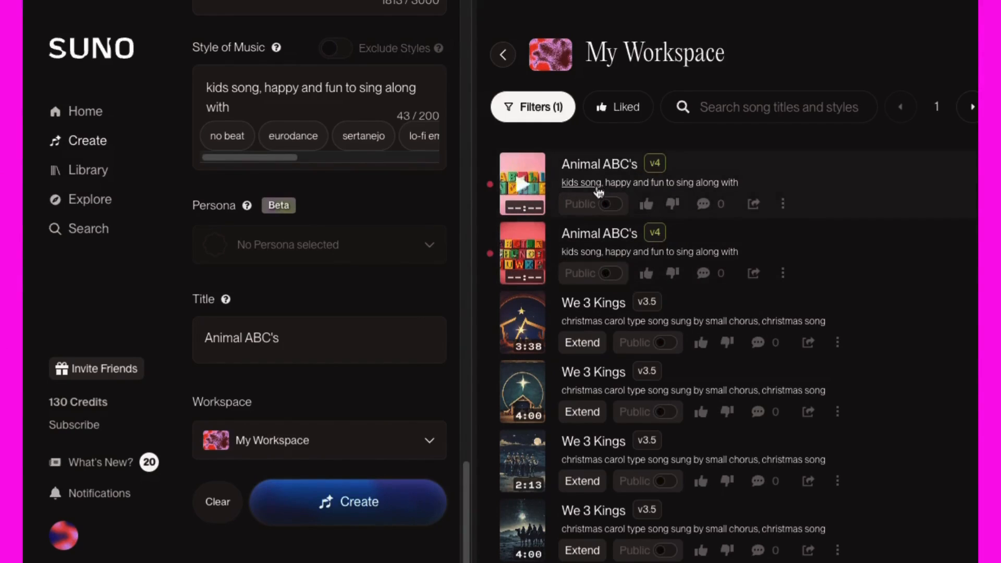
Listen to both generated versions of Animal ABC's while following the lyrics
click(846, 275)
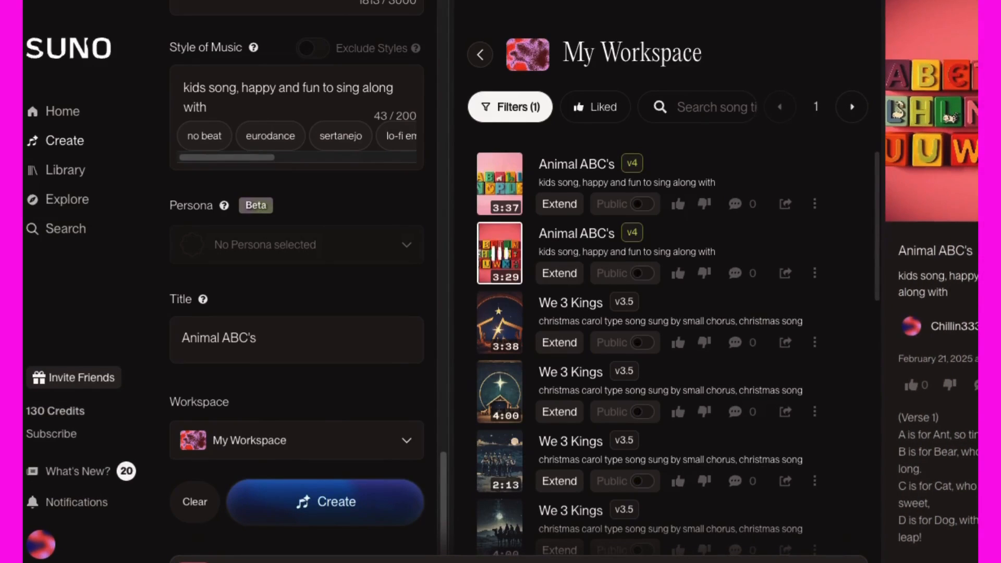
scroll(943, 529, down, 1)
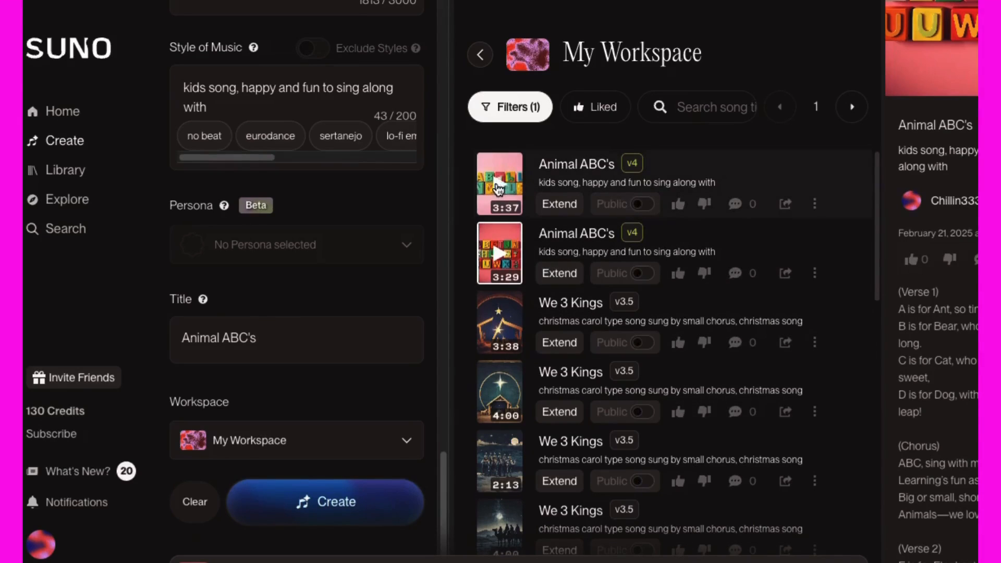
click(499, 188)
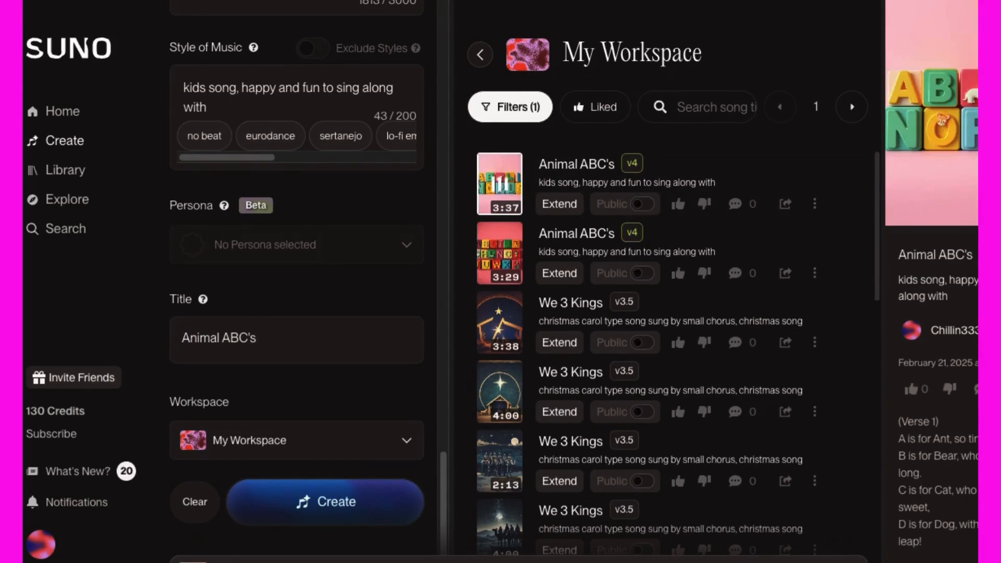
scroll(931, 282, down, 6)
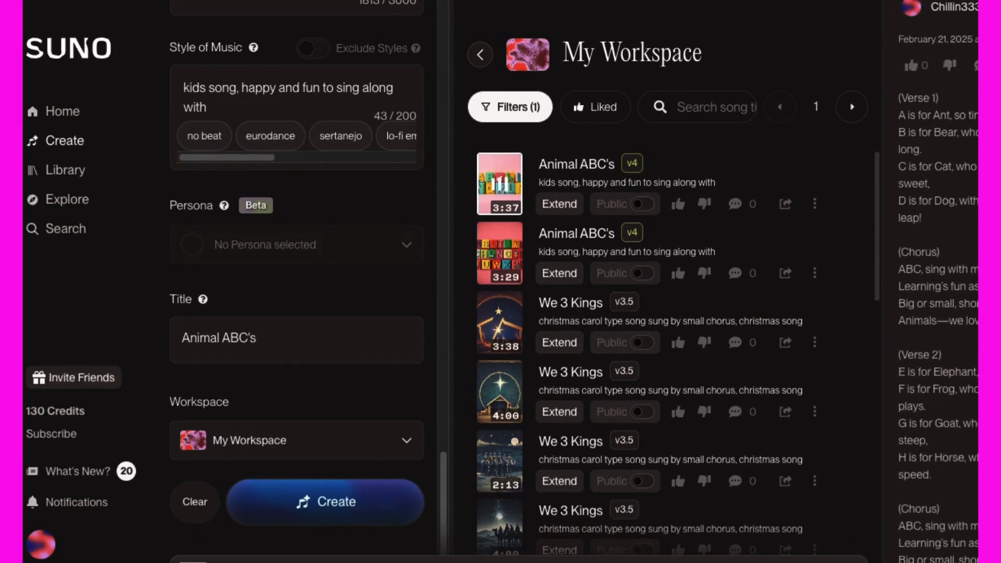
scroll(931, 281, down, 6)
scroll(905, 165, up, 11)
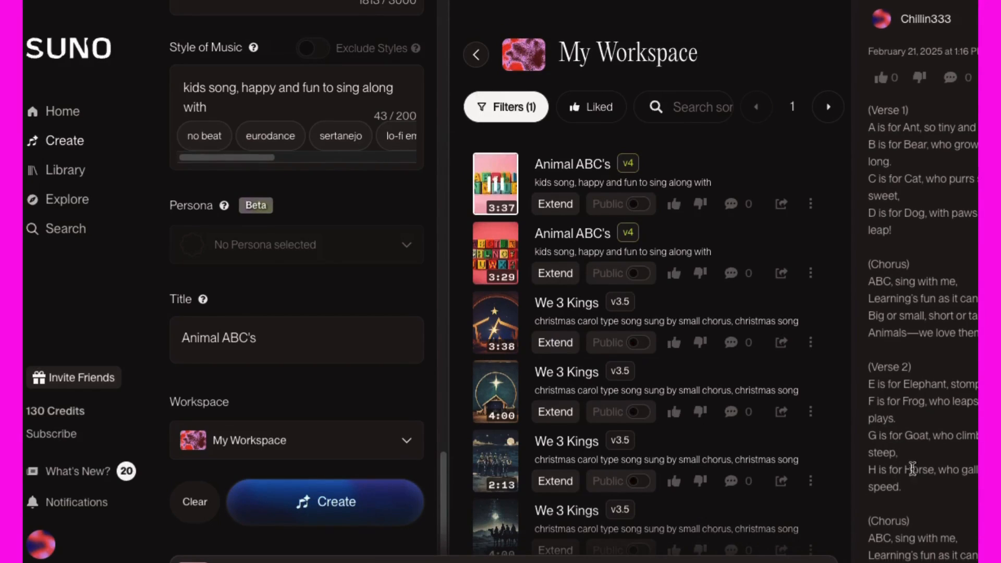
scroll(911, 465, down, 2)
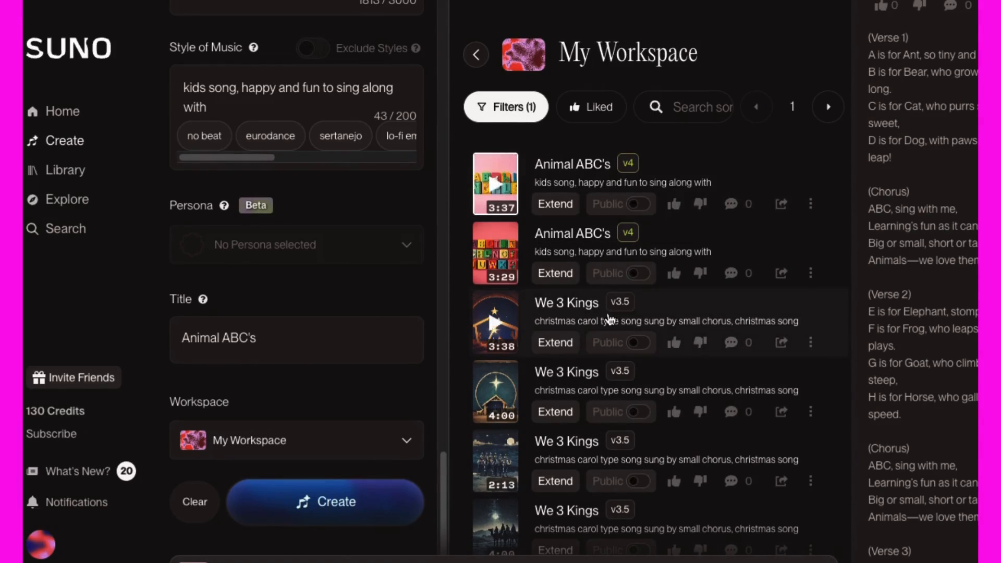
Download the 3:37 version of Animal ABC's as MP3 audio
click(811, 204)
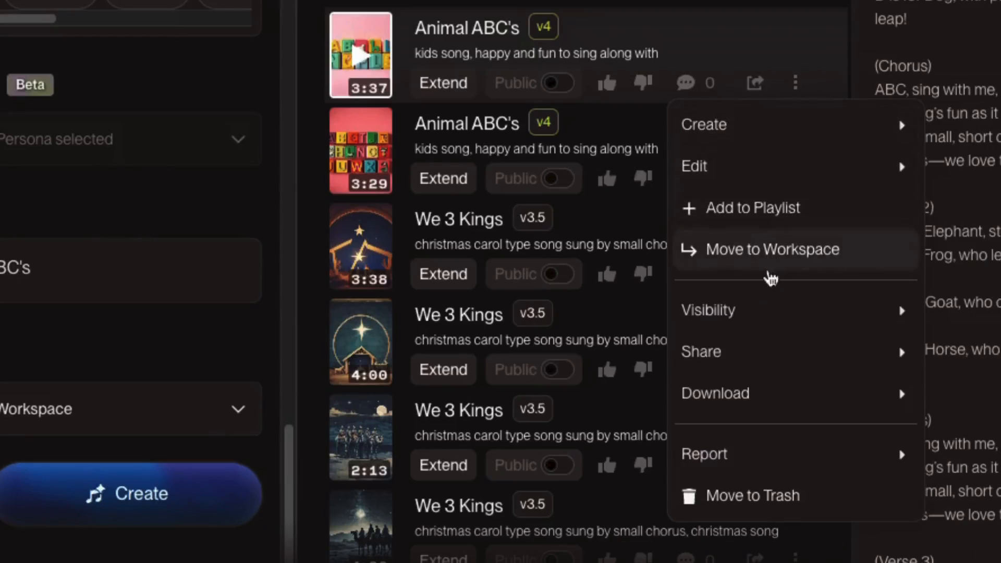
mouse_move(772, 400)
mouse_move(734, 405)
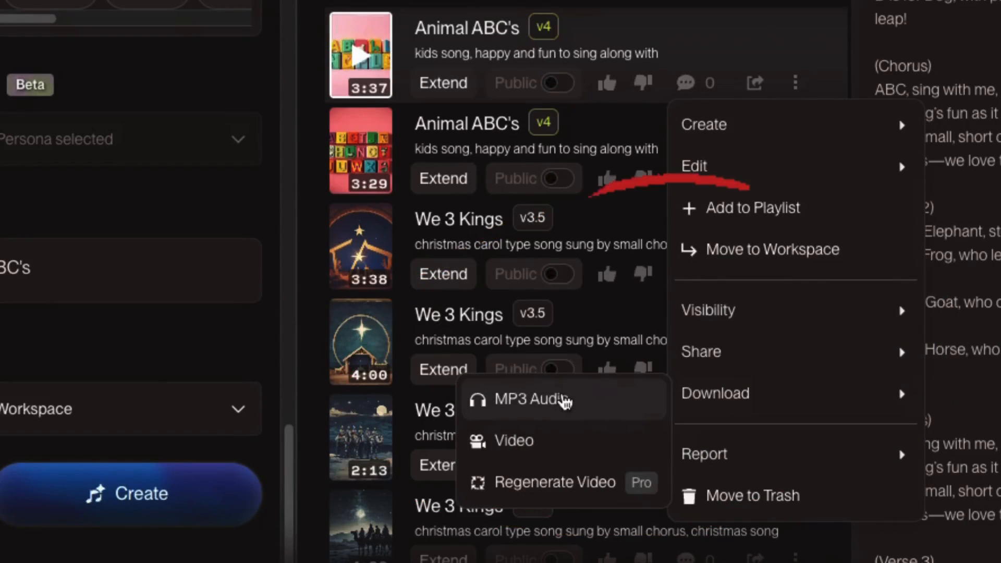
click(565, 401)
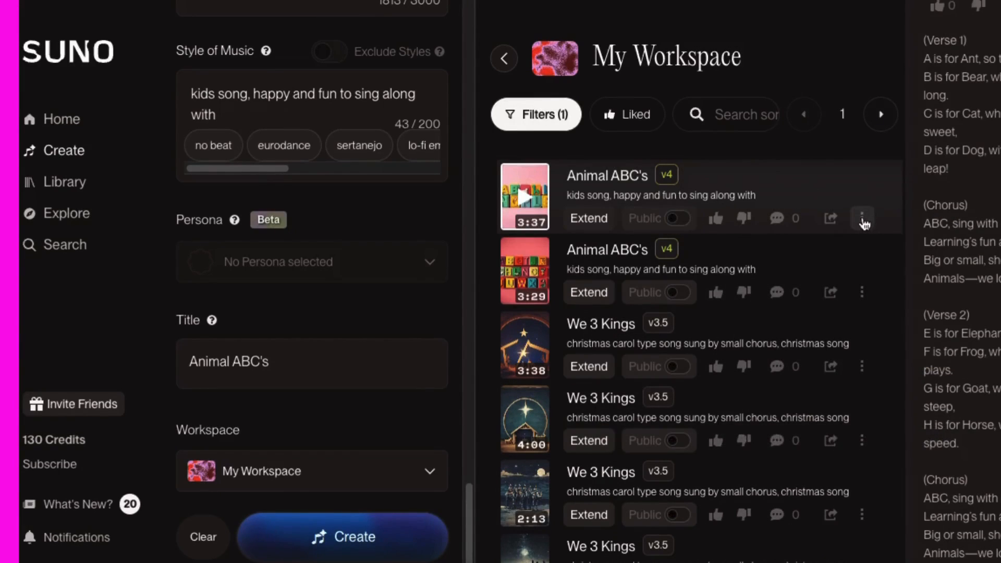
click(861, 217)
mouse_move(800, 461)
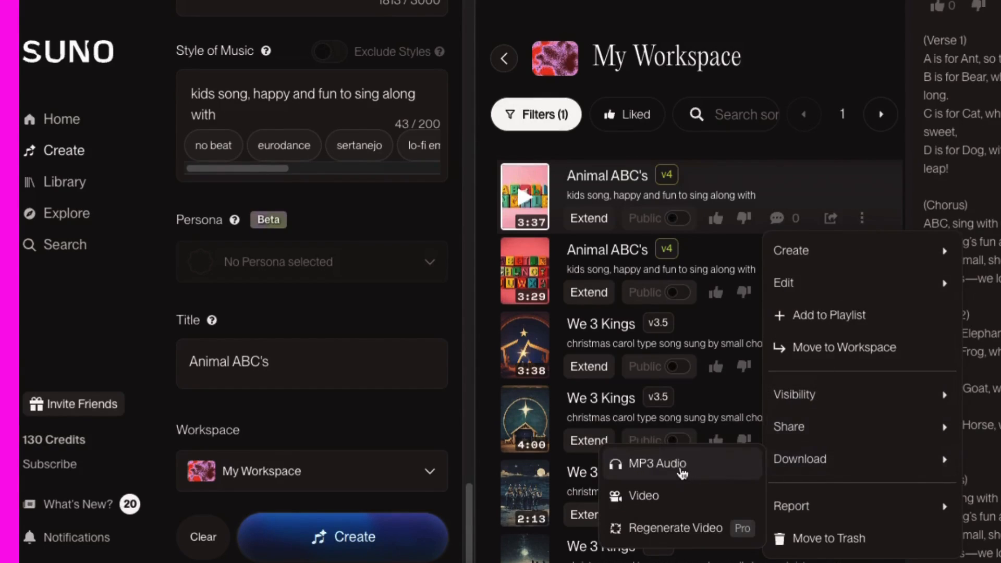
click(681, 469)
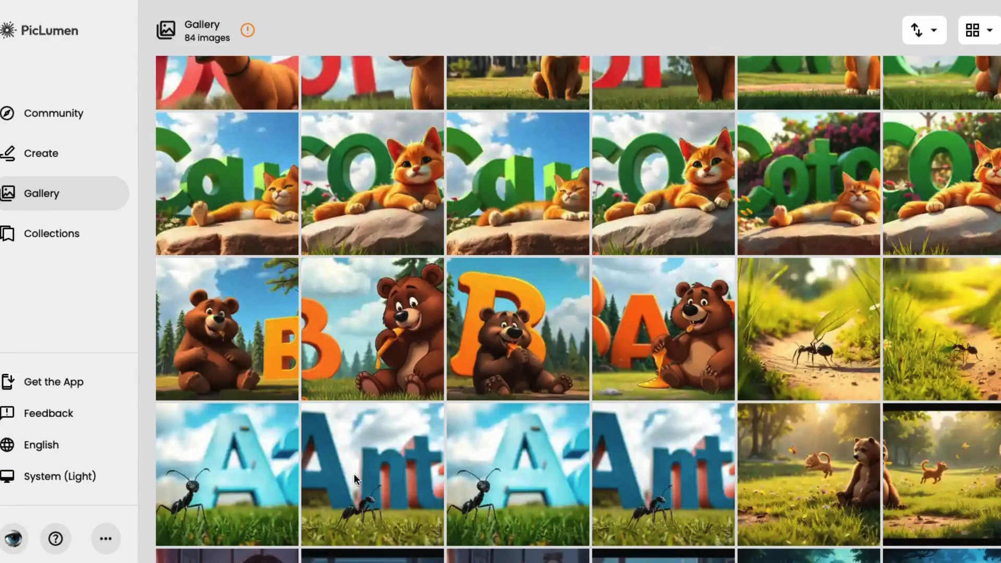
In the PicLumen gallery, view the black ant image with the blue 3D letters "Aa" and its prompt, and return to the gallery
click(225, 470)
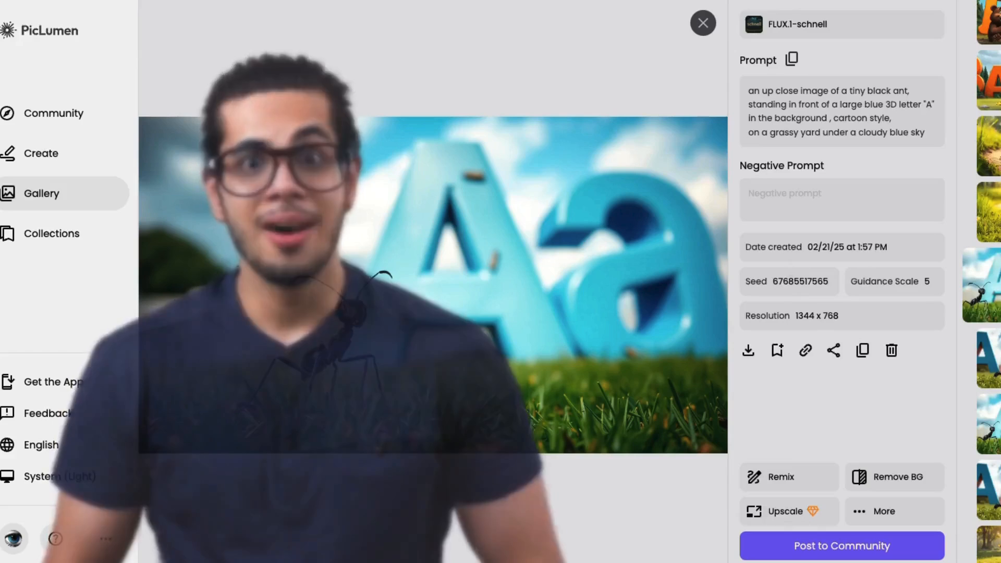
click(702, 24)
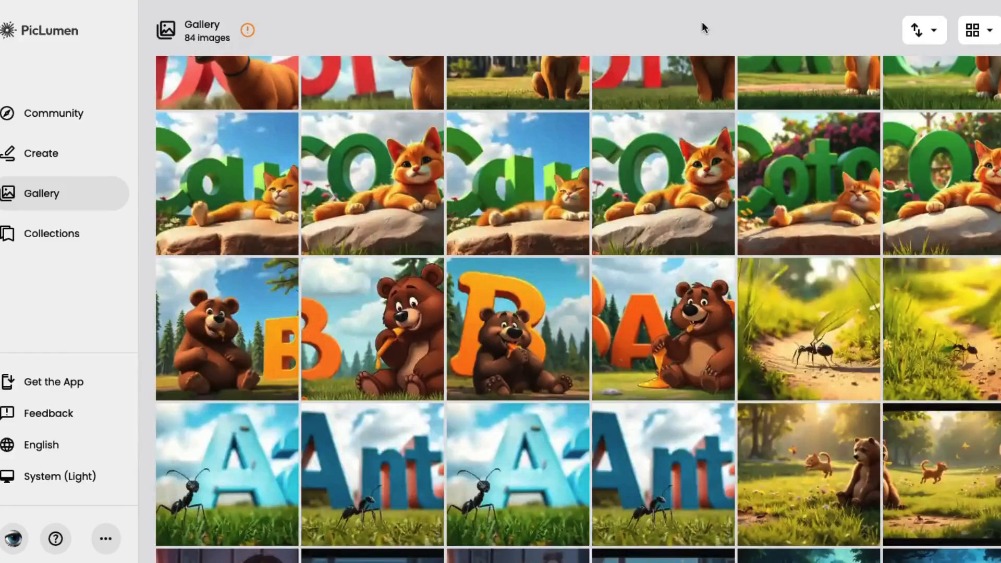
Open PicLumen's image creation page and look through the model, aspect ratio and batch image count options
click(34, 154)
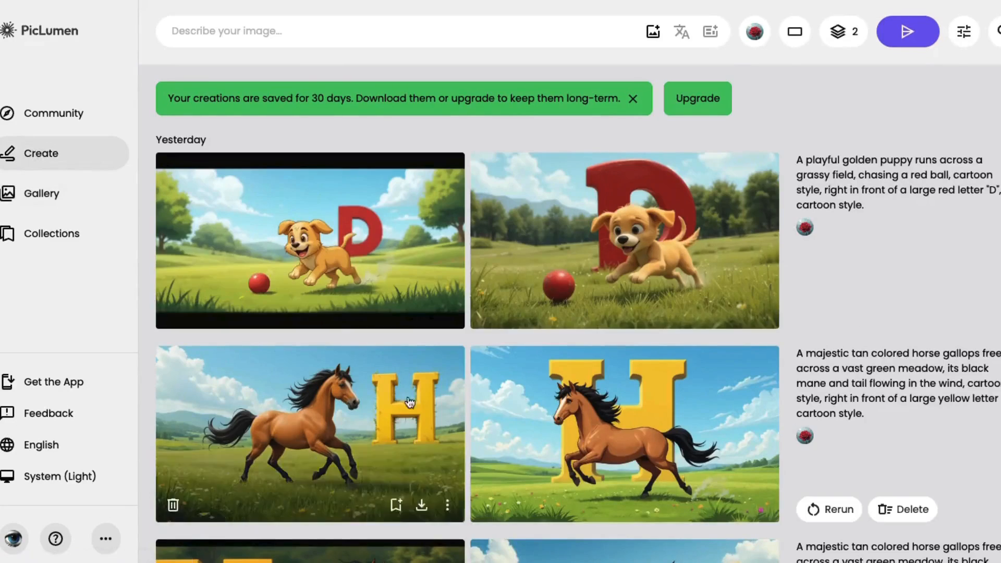
scroll(339, 443, down, 6)
scroll(522, 443, up, 6)
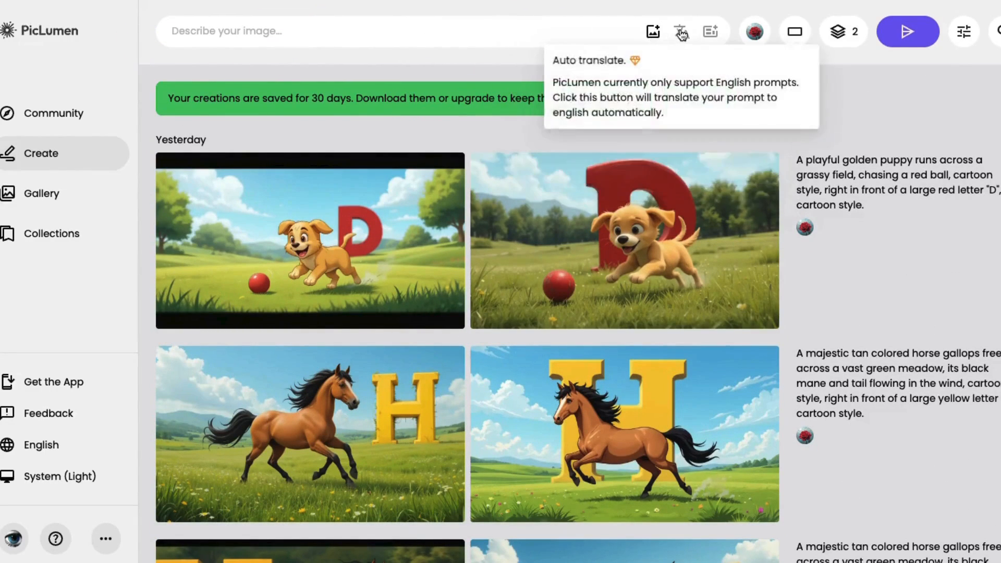
click(755, 32)
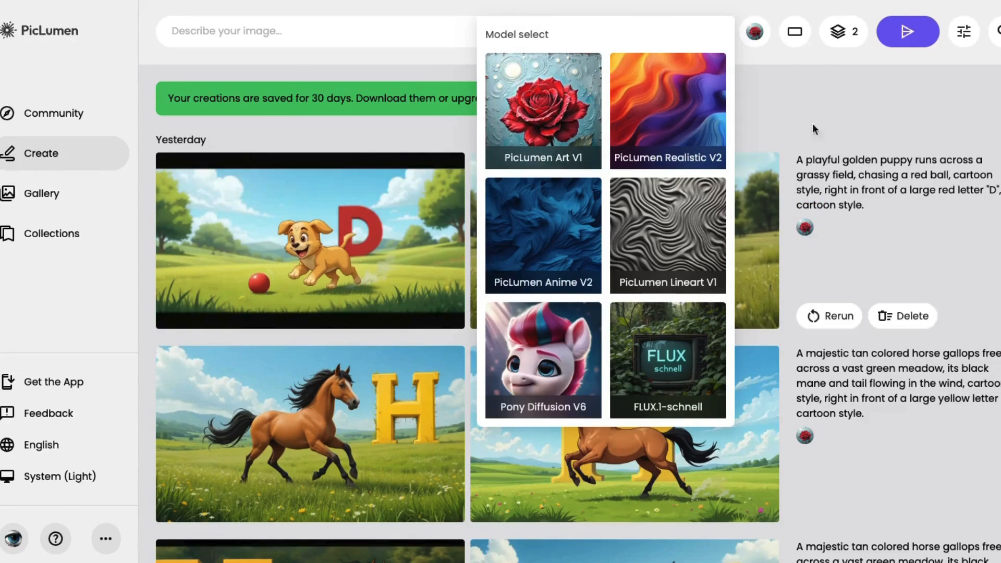
click(793, 37)
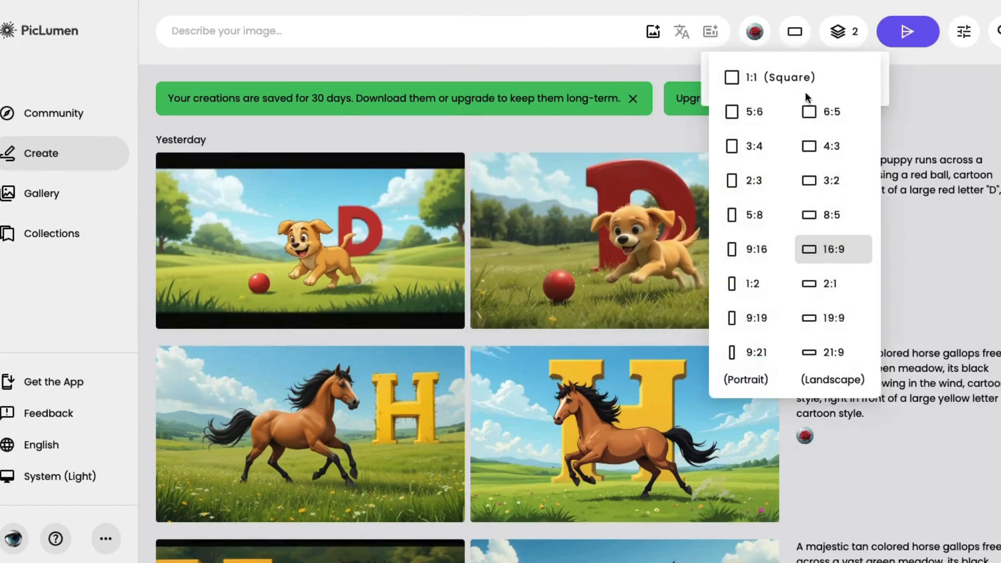
click(842, 31)
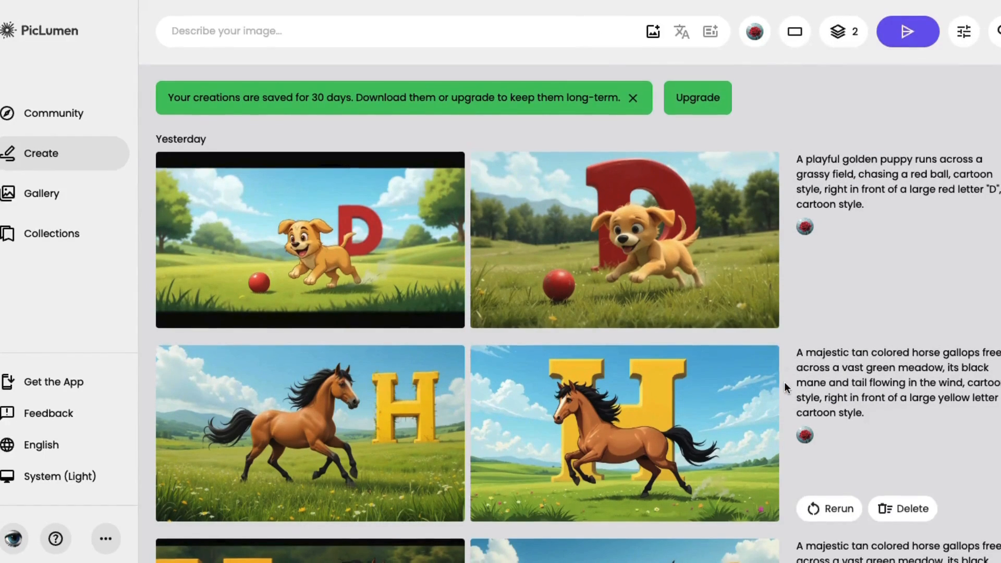
Examine the previously generated dog, cat and bear letter images and compare the prompt wording used for each
scroll(783, 380, down, 3)
scroll(784, 381, down, 10)
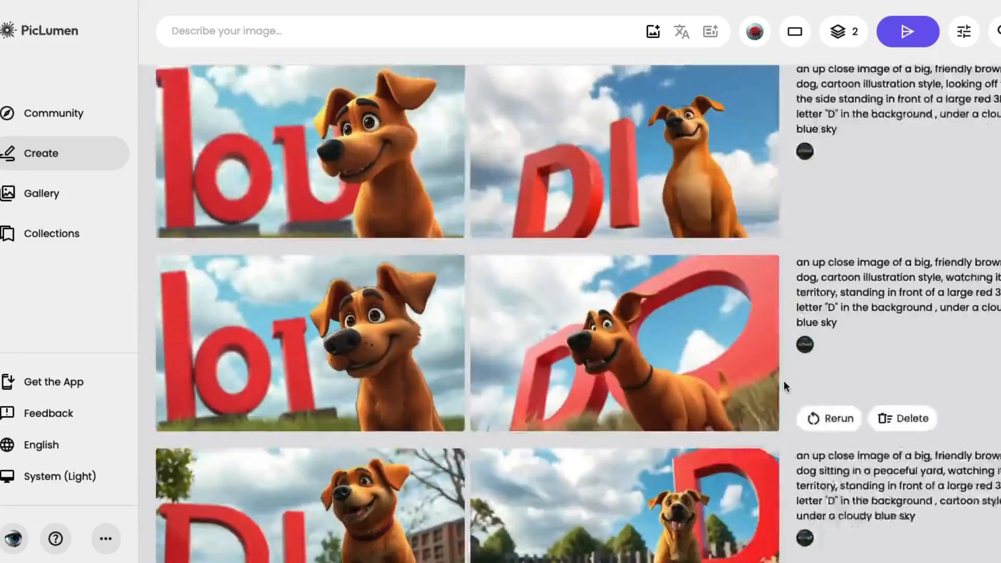
scroll(783, 385, down, 10)
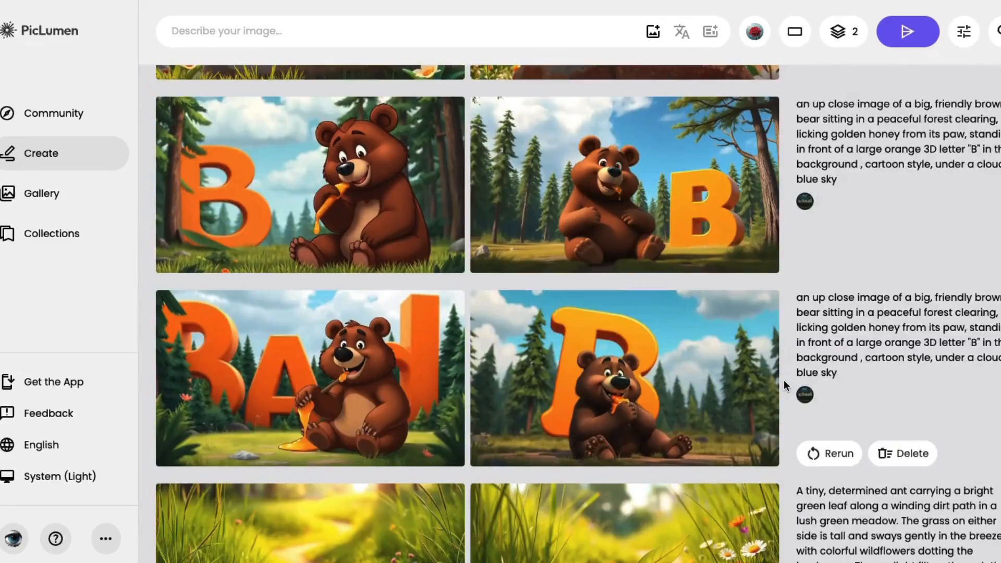
scroll(782, 380, up, 6)
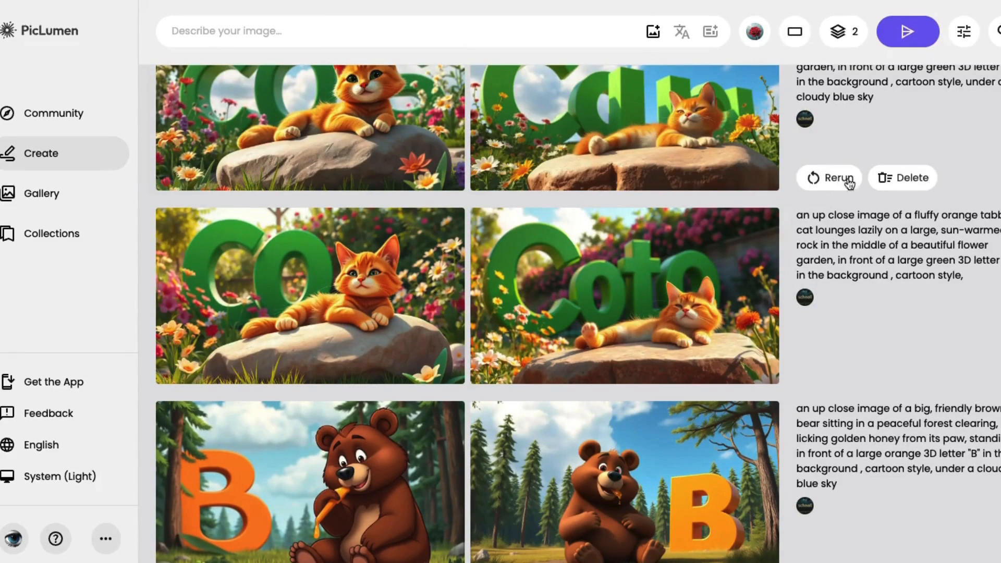
scroll(814, 177, up, 5)
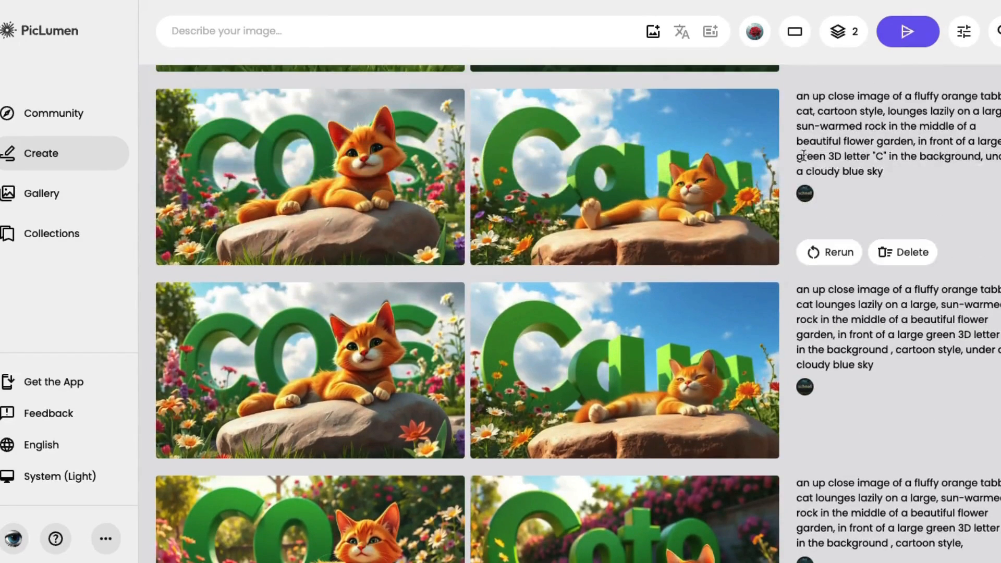
scroll(792, 180, up, 4)
scroll(789, 179, up, 4)
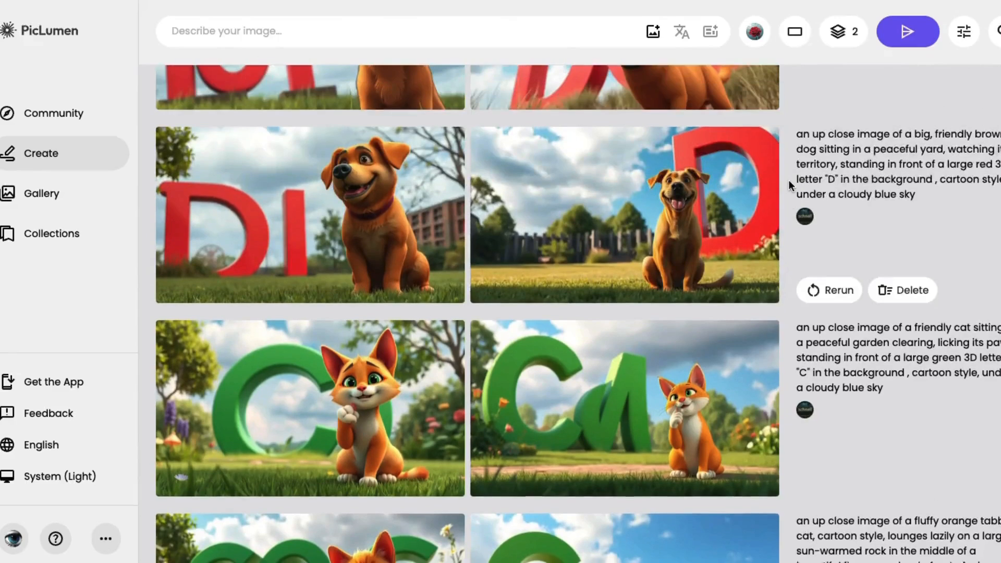
scroll(785, 179, up, 1)
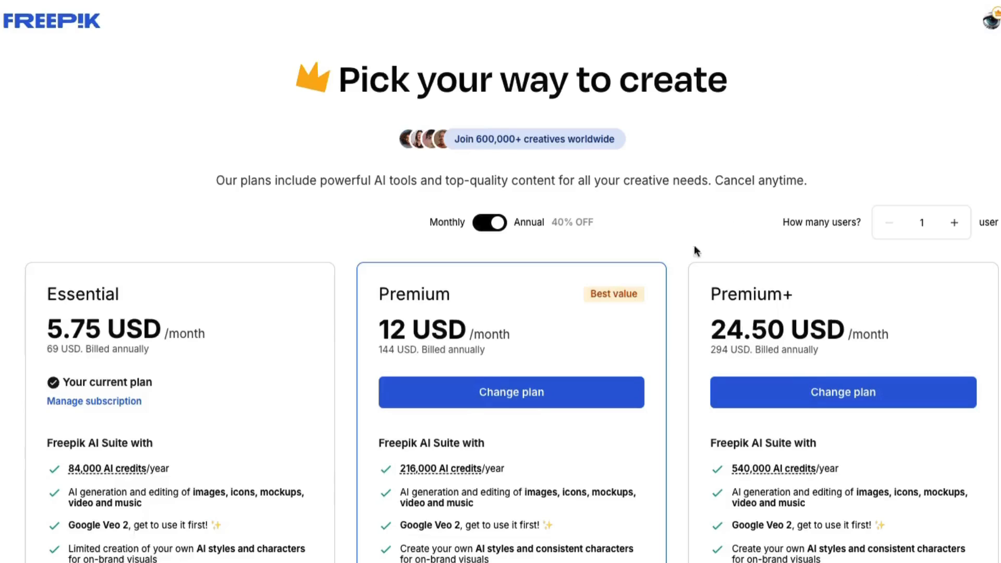
Switch to Freepik, view its AI Video Generator page and compare the Essential, Premium and Premium+ plans
mouse_move(470, 476)
scroll(471, 477, down, 3)
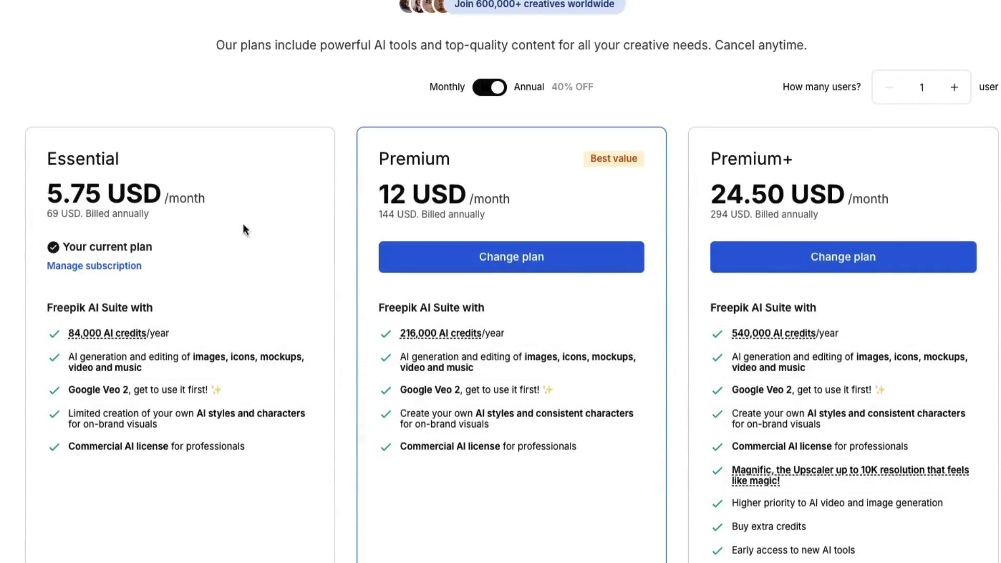
scroll(415, 224, up, 3)
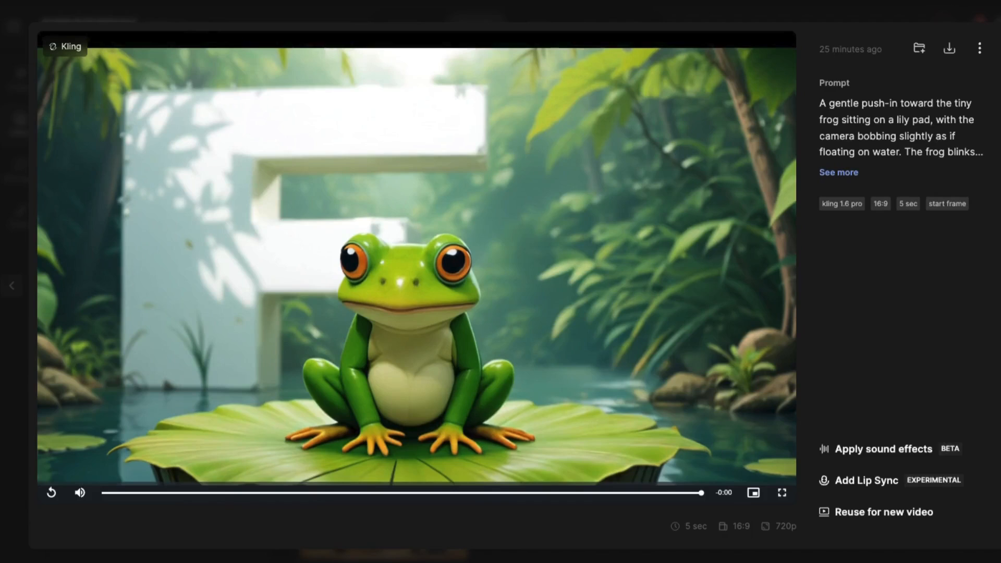
key(Escape)
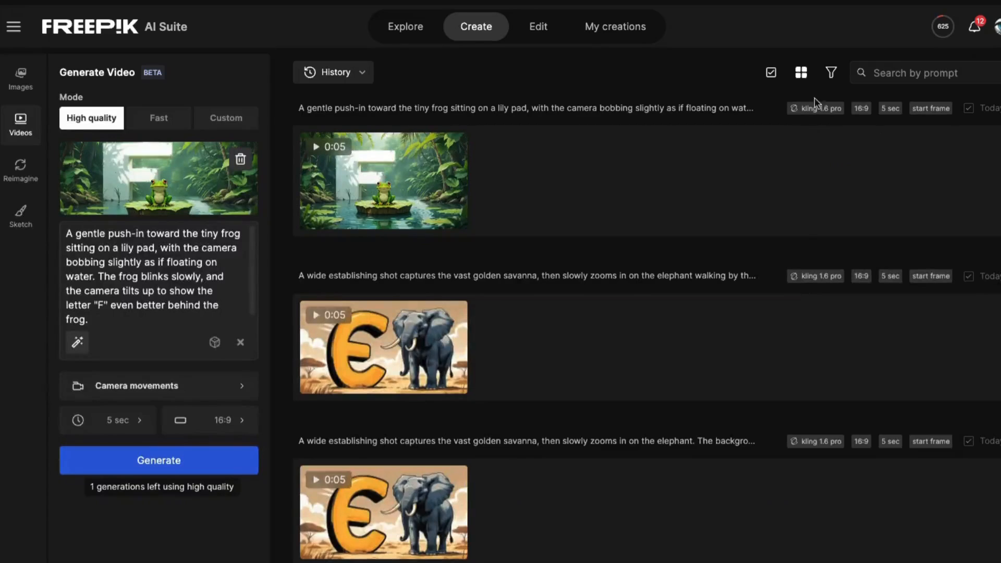
Replace the frog start image in the video generator with goat.png
scroll(540, 353, down, 9)
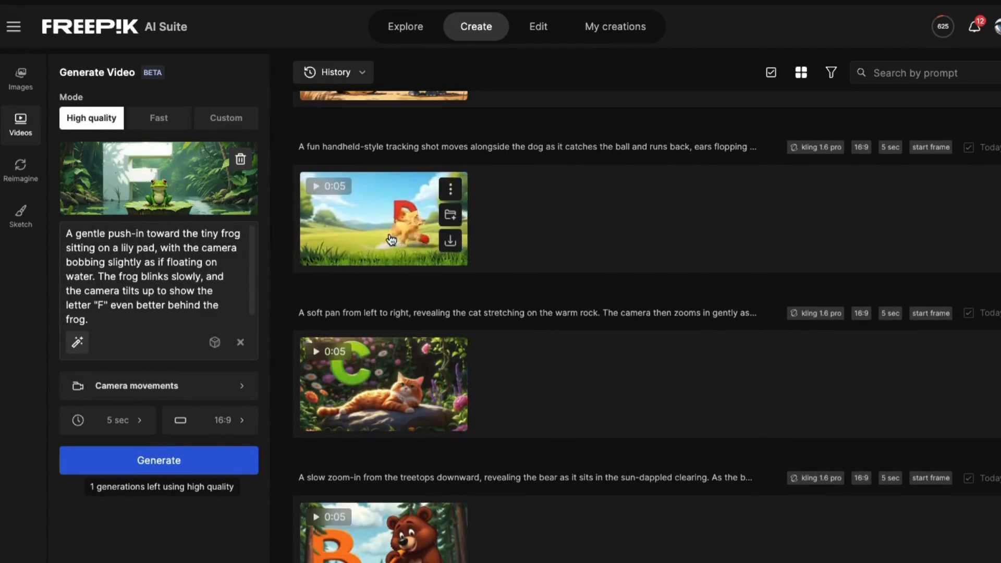
scroll(370, 371, down, 4)
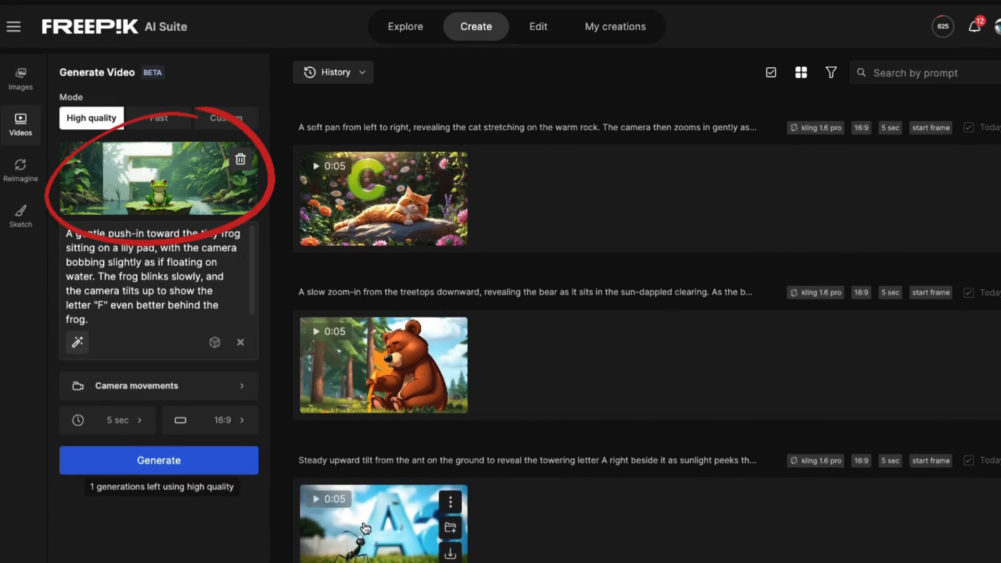
scroll(365, 528, up, 13)
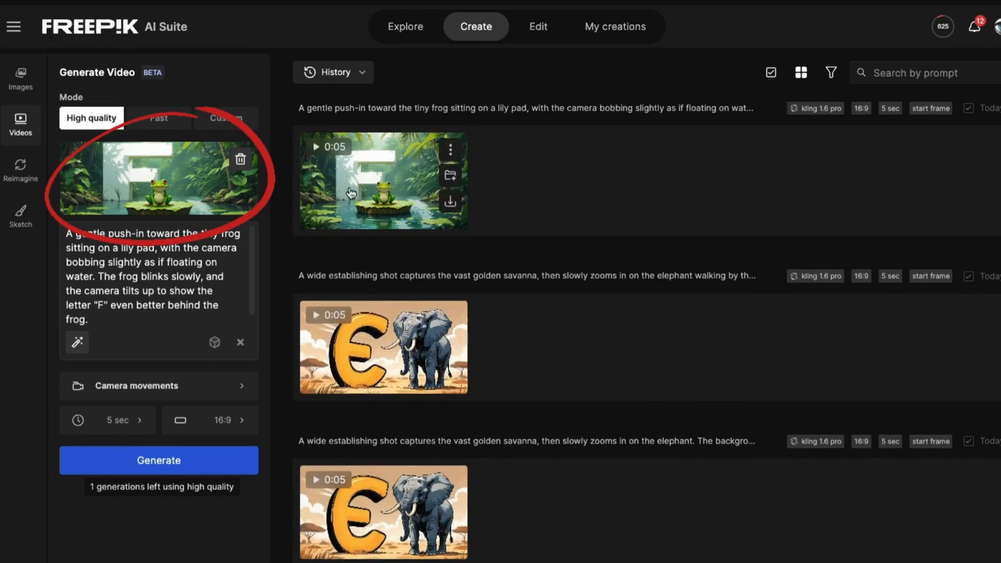
click(239, 165)
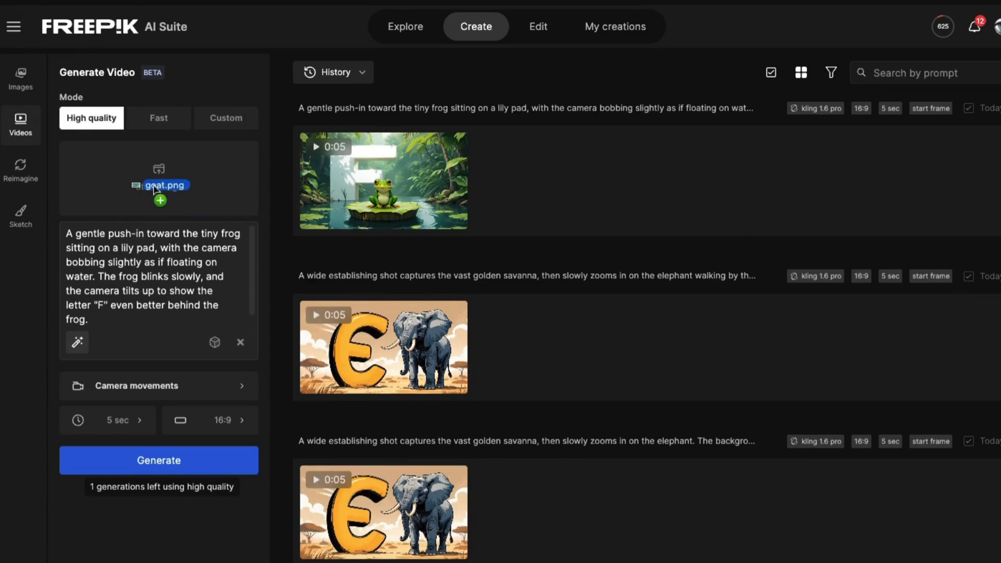
drag(154, 188, 156, 193)
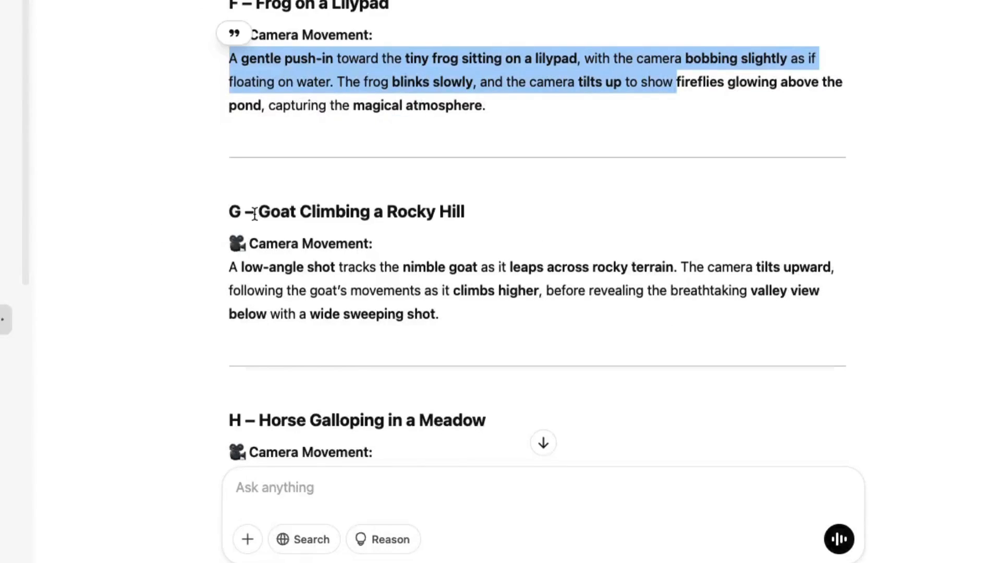
Replace the video prompt with ChatGPT's goat camera movement text, changing "leaps" to "walks" and ending on a wide sweeping shot of the standing goat
scroll(254, 215, down, 1)
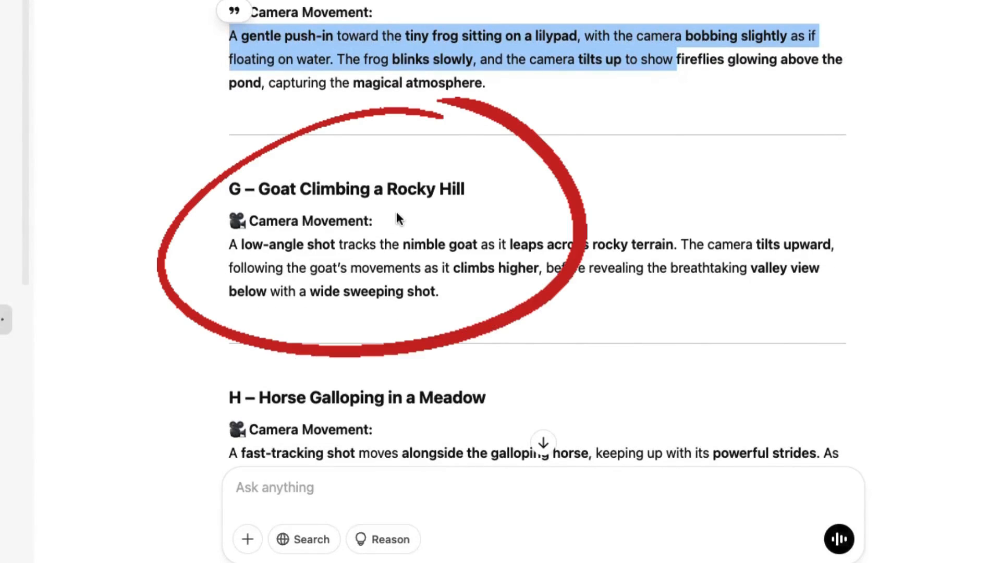
drag(229, 244, 455, 288)
key(super+c)
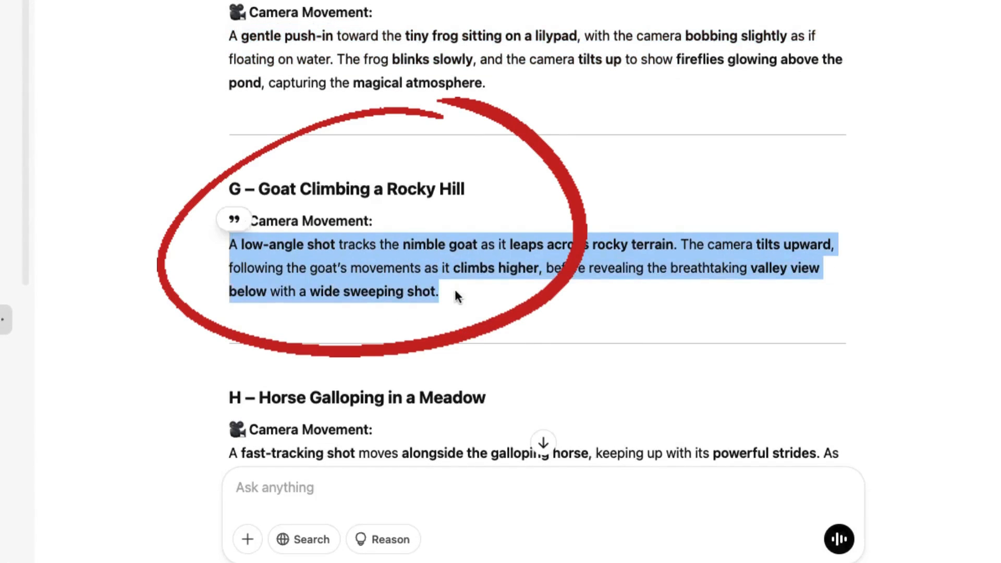
key(ctrl+Tab)
drag(99, 319, 66, 235)
key(super+v)
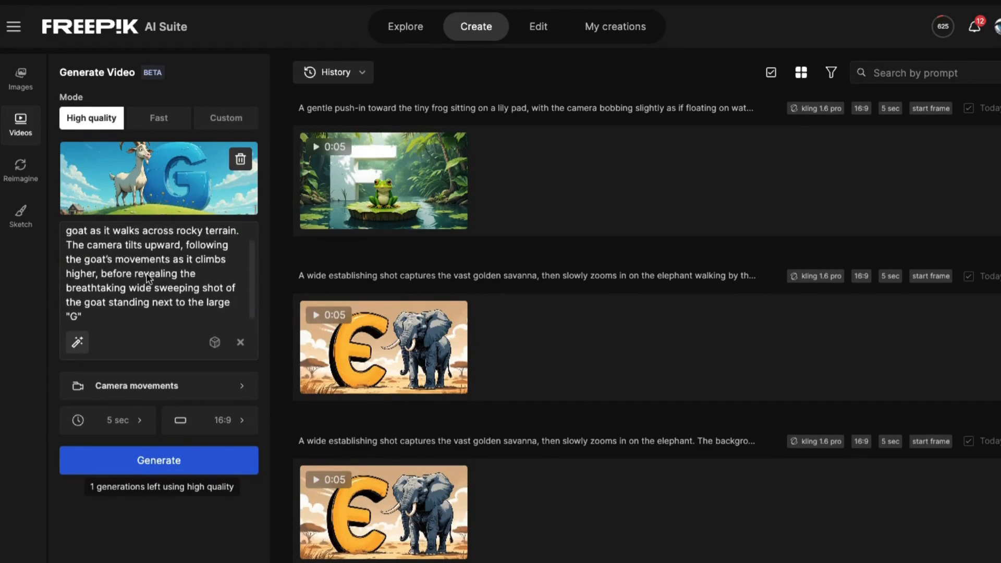
scroll(166, 336, up, 1)
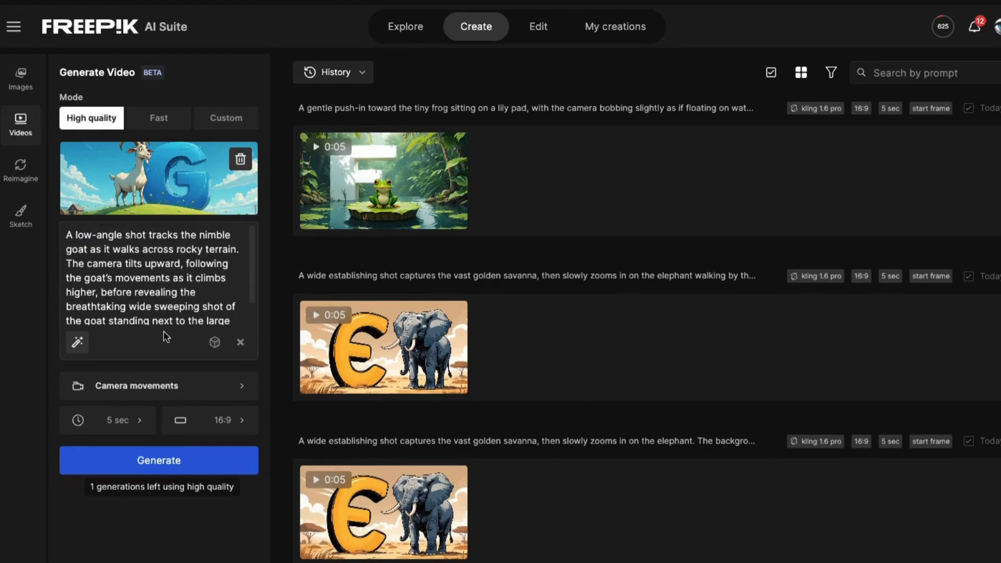
Check the camera movement, duration and aspect ratio options, and generate the high-quality goat video at 5 sec and 16:9
click(237, 387)
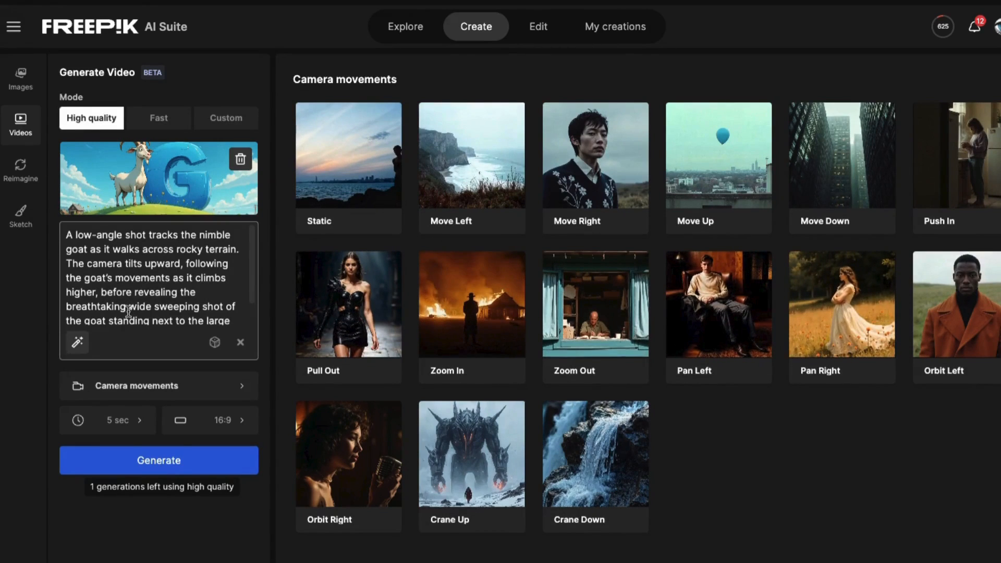
click(106, 428)
click(209, 414)
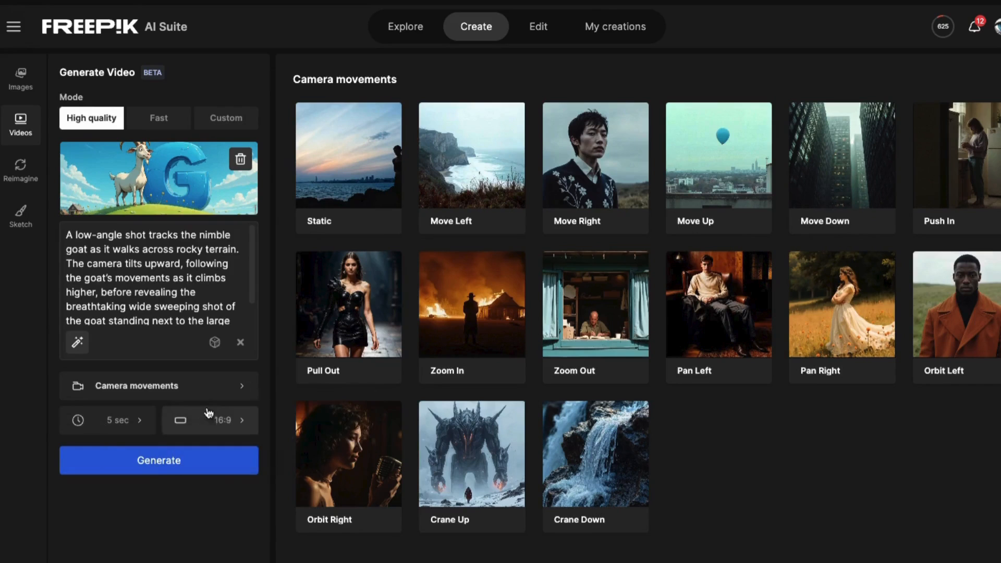
click(154, 464)
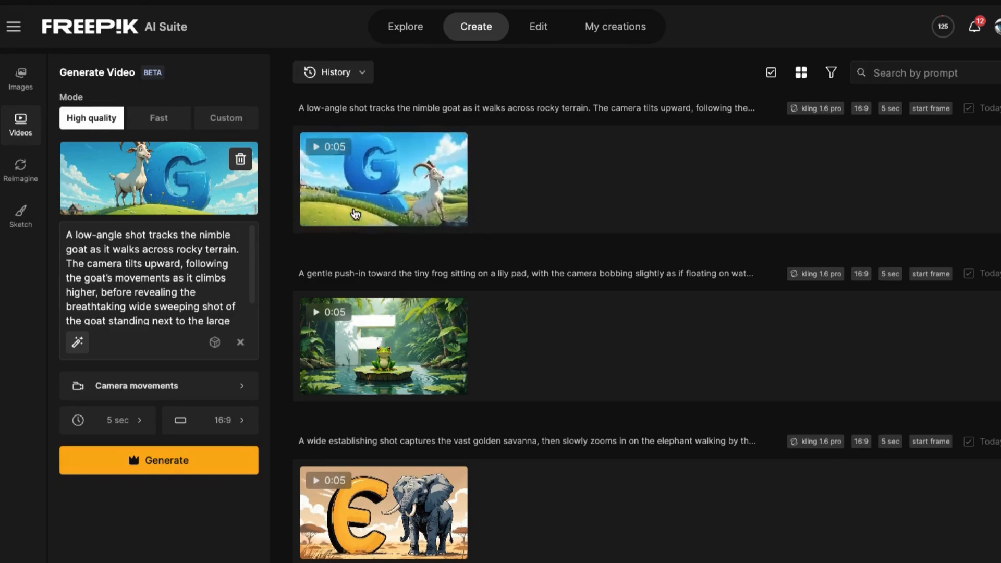
Preview the generated goat and letter G video and download it as an MP4
click(452, 190)
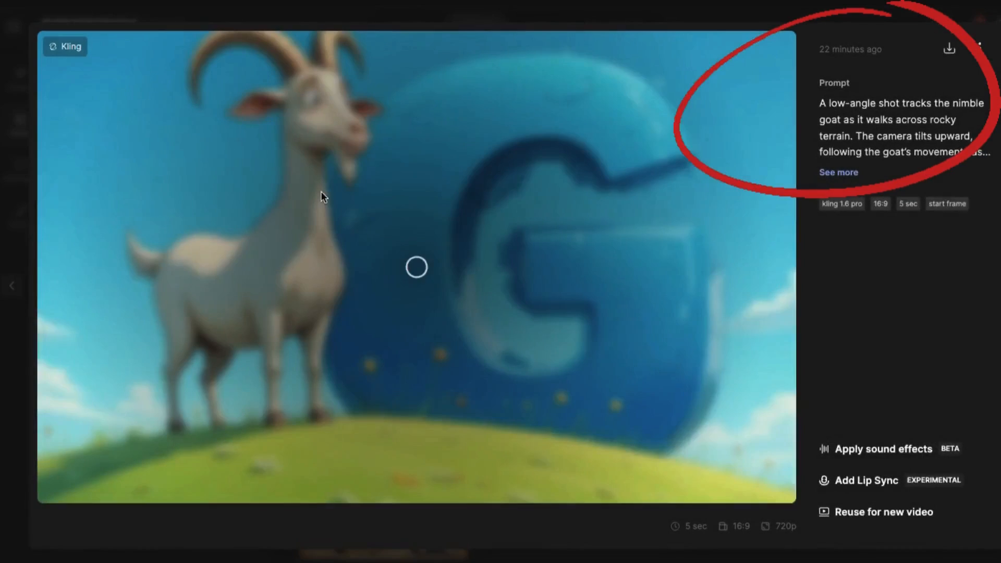
click(948, 49)
click(844, 116)
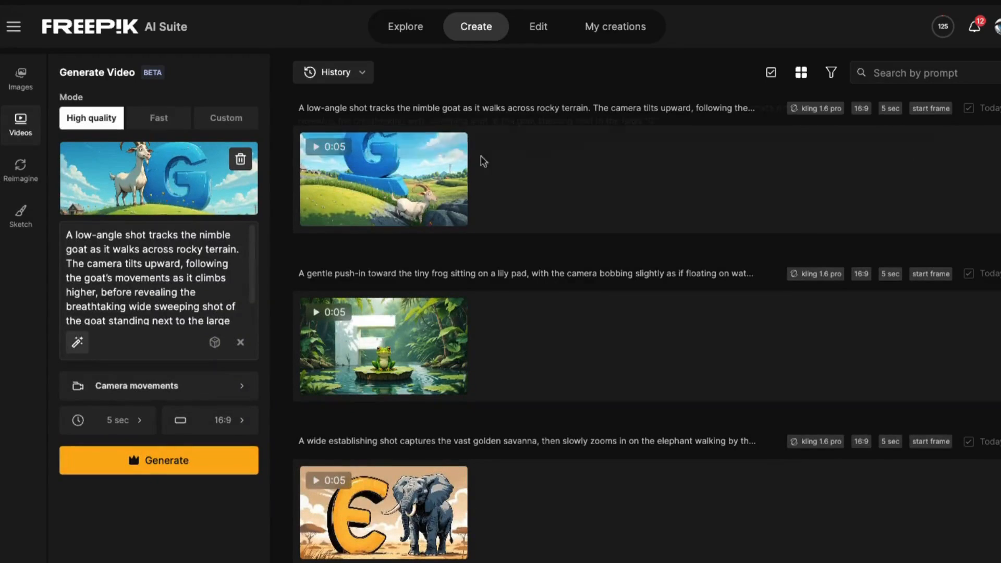
click(239, 160)
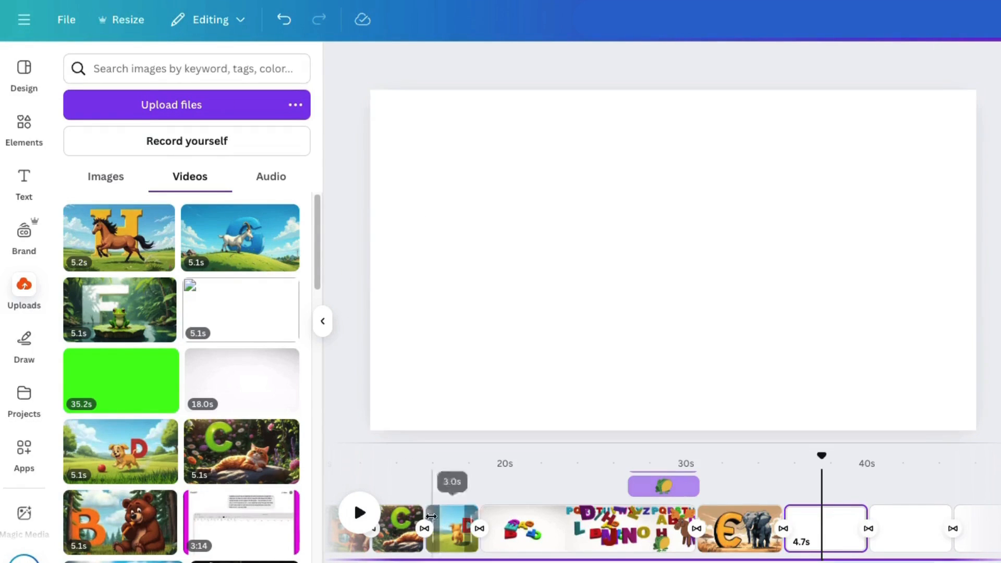
In Canva, review the alphabet video's timeline clips and the song's audio track beneath them
click(352, 460)
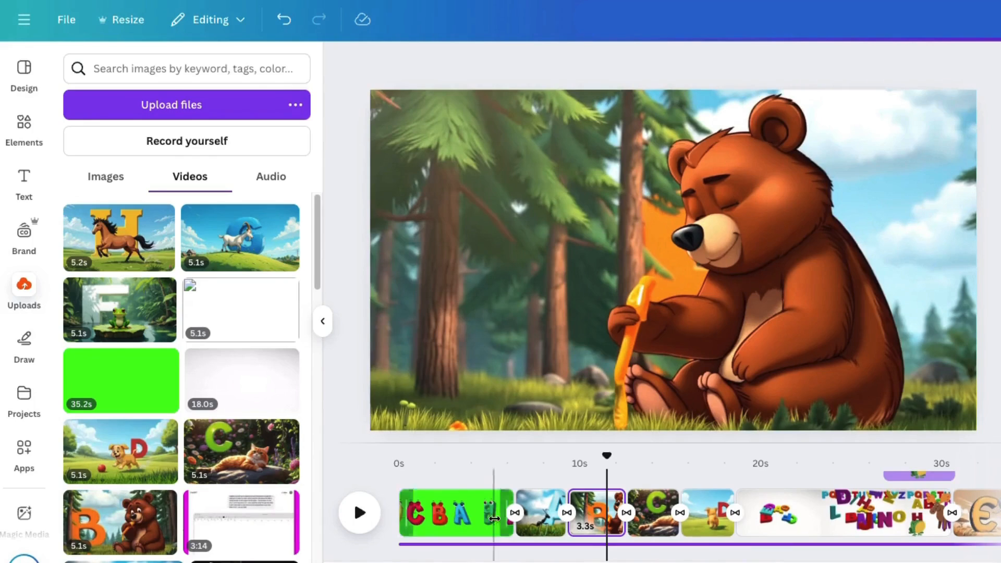
click(440, 544)
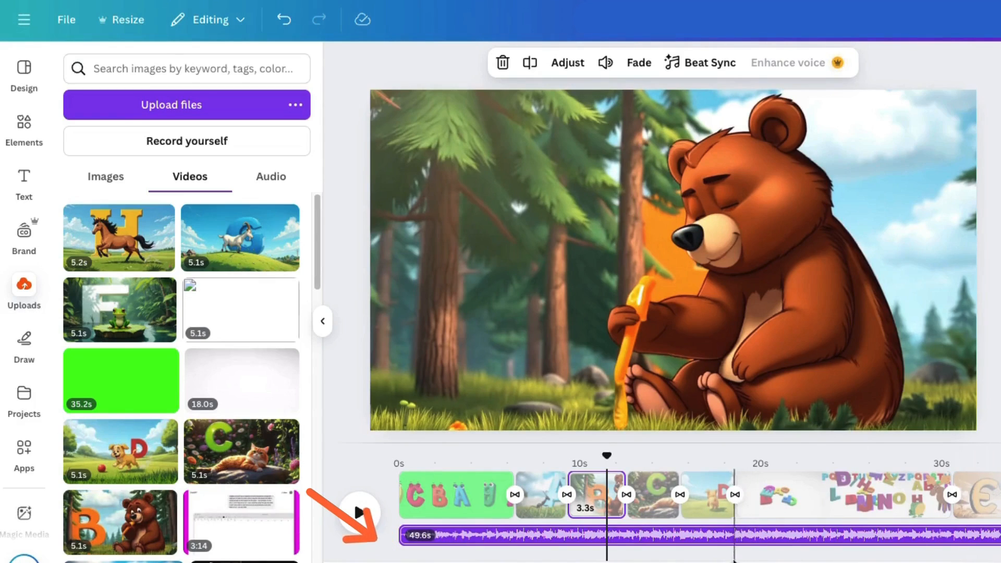
scroll(734, 561, right, 7)
scroll(731, 561, left, 7)
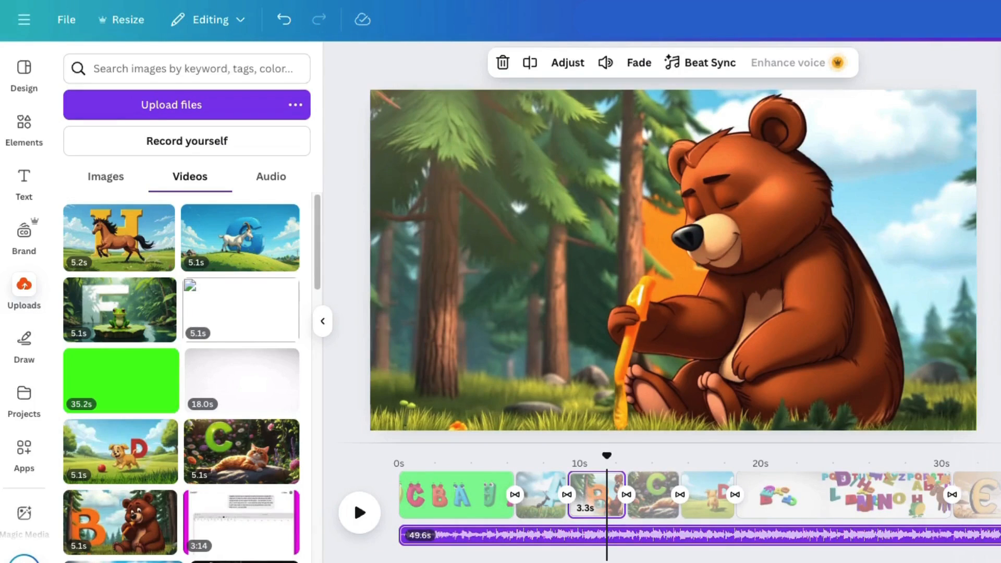
Upload the elephant letter E video, and set the frog letter F video as the background of the blank page after the elephant
drag(3, 230, 131, 232)
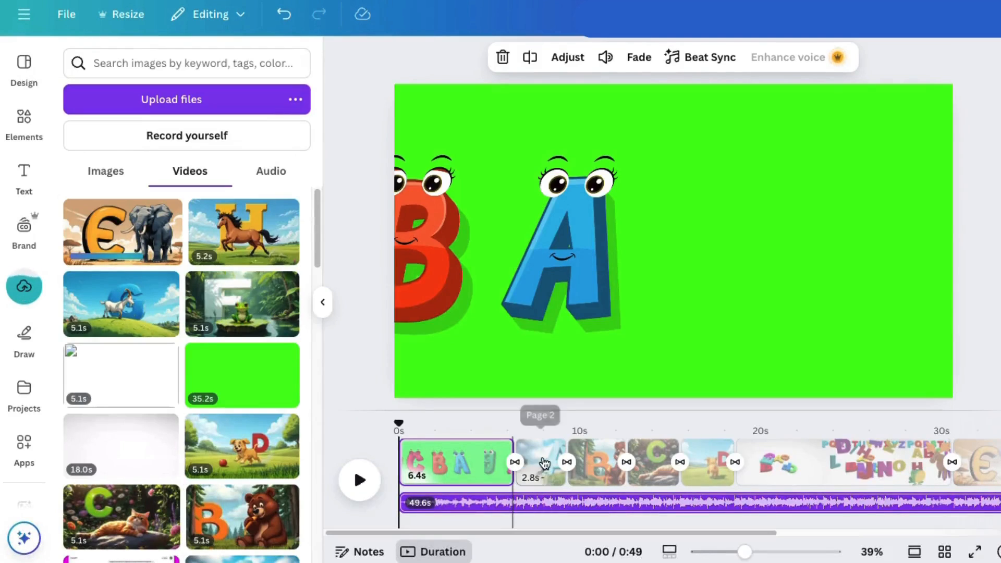
drag(651, 536, 848, 535)
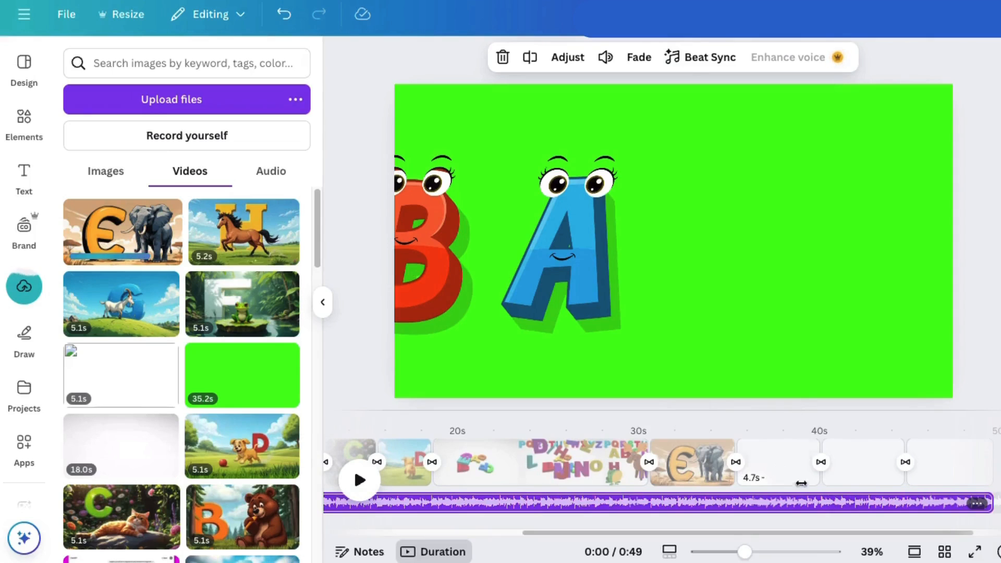
click(771, 469)
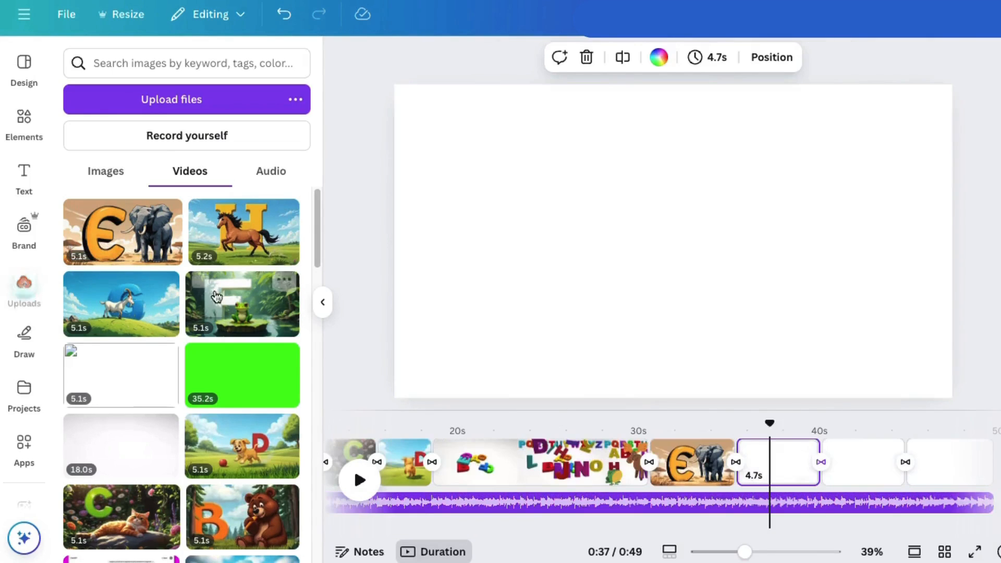
click(233, 301)
drag(810, 318, 749, 287)
click(659, 116)
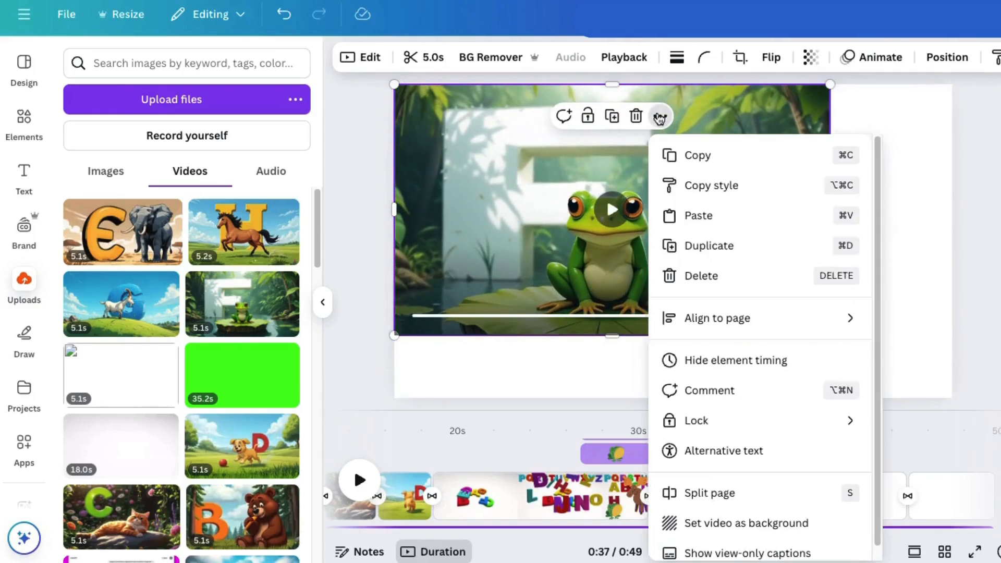
click(736, 532)
Add the goat letter G video to the blank page after the frog and set it as the background
click(856, 499)
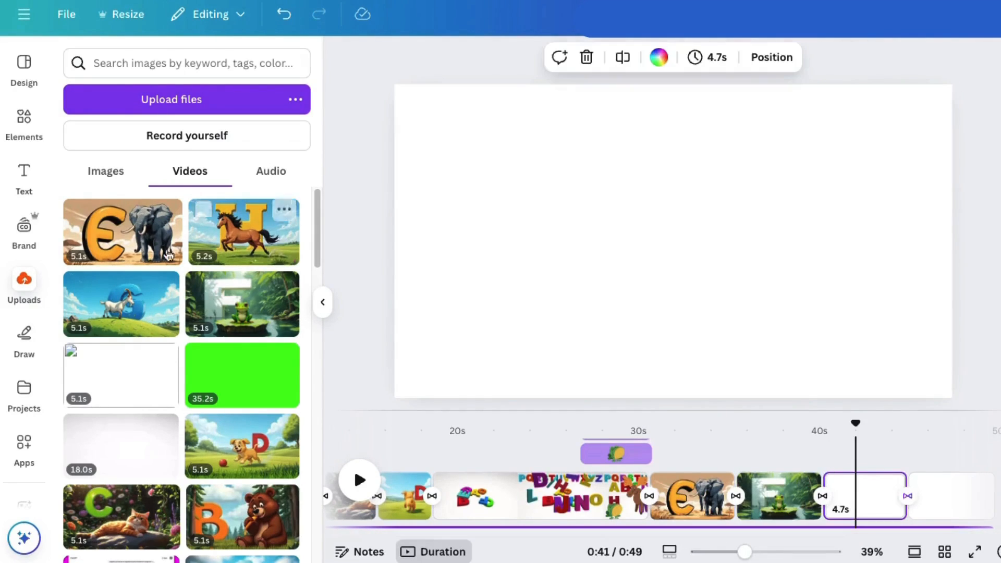
click(132, 299)
click(717, 148)
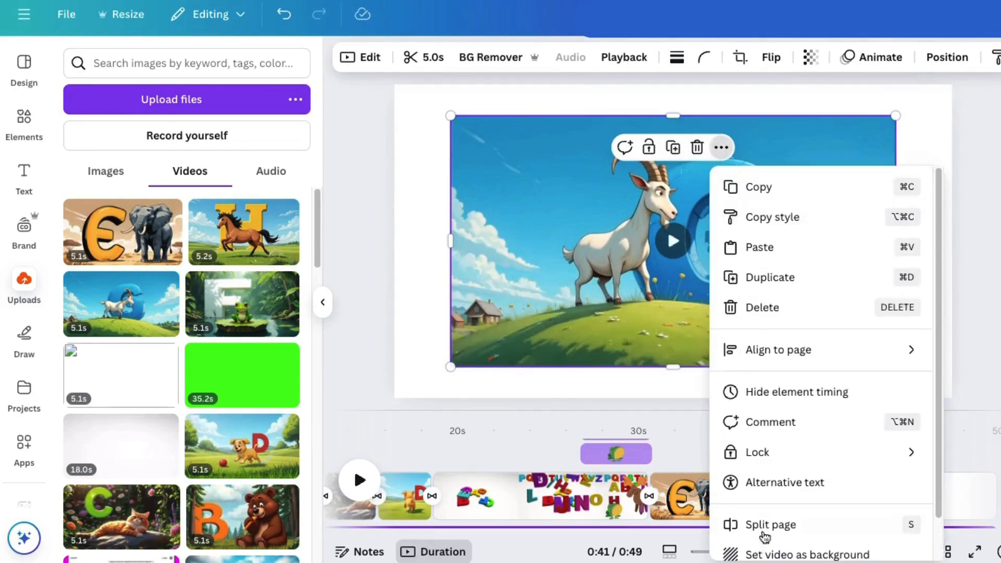
click(800, 545)
Fill the blank page after the goat with the horse letter H video set as its background
click(953, 495)
click(244, 232)
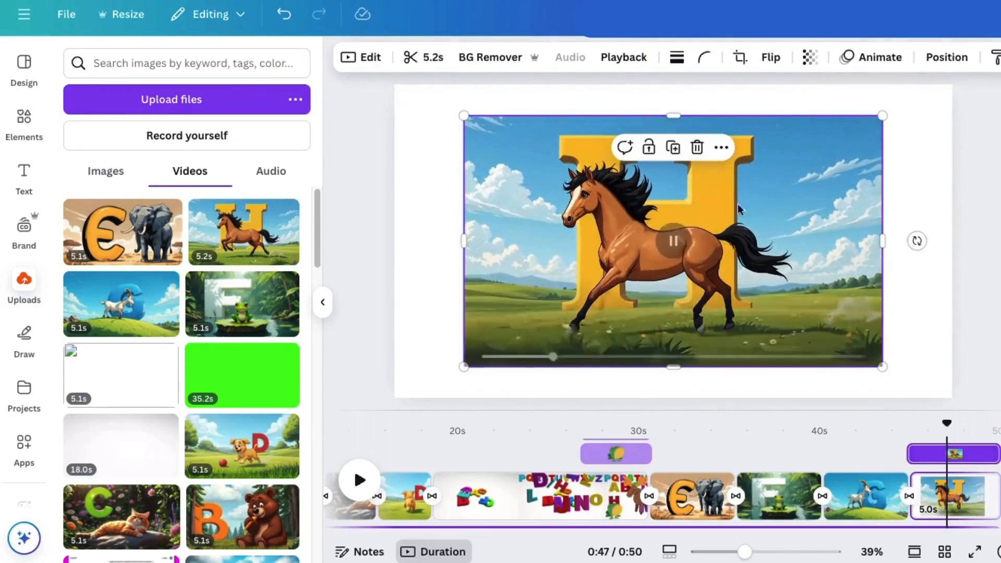
click(721, 147)
click(745, 554)
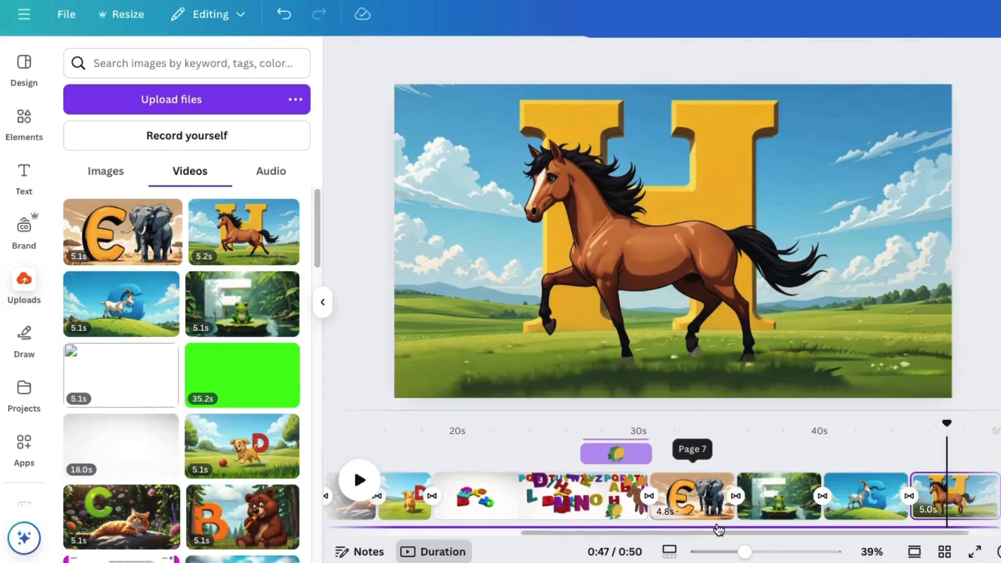
Add a blank page after the horse and extend its duration to 48.4 s to make room for the song's audio
scroll(717, 528, down, 1)
scroll(717, 528, down, 2)
click(963, 464)
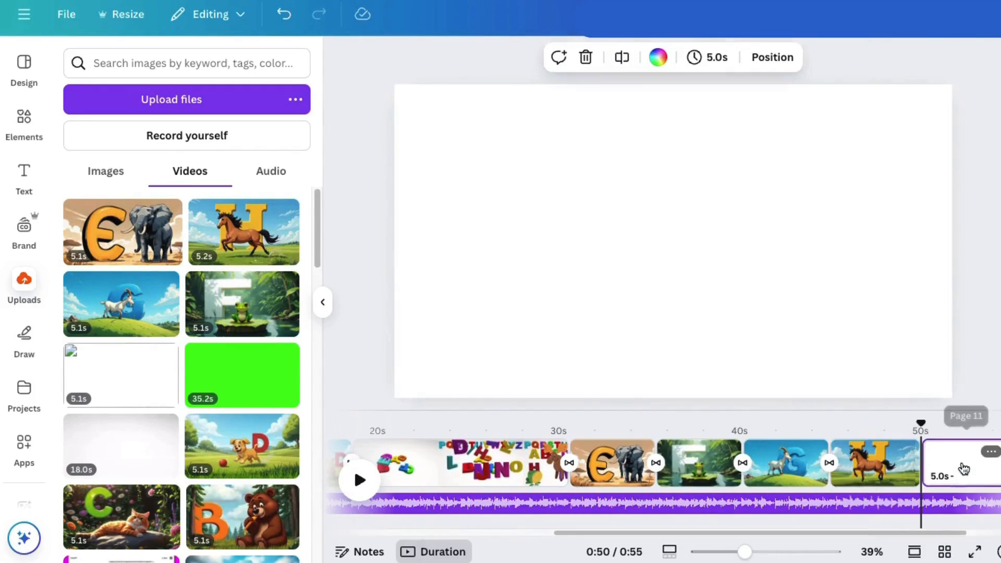
drag(946, 533, 999, 533)
drag(918, 463, 1000, 464)
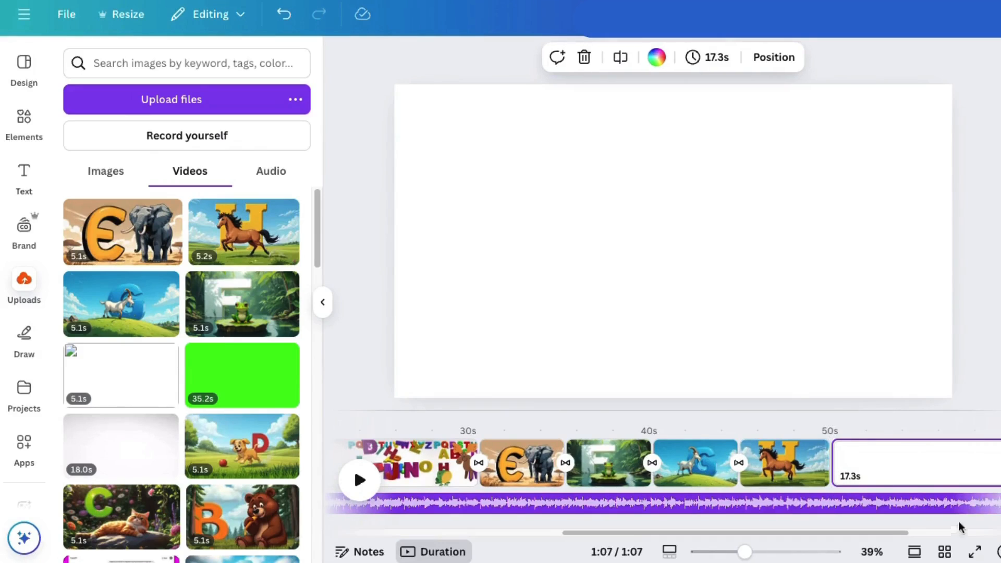
drag(894, 533, 999, 534)
drag(913, 463, 1000, 463)
drag(788, 534, 970, 537)
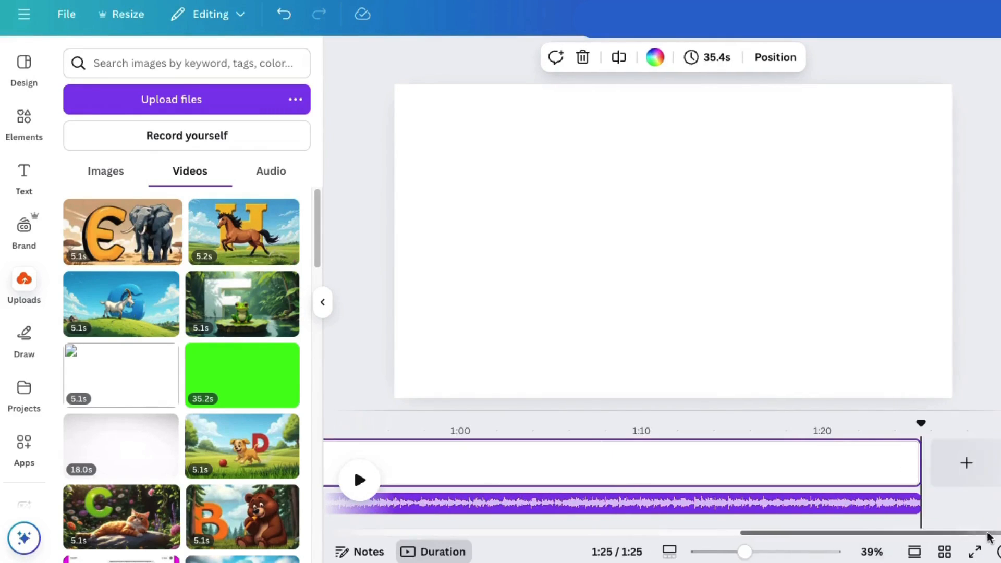
drag(915, 462, 1000, 462)
drag(922, 533, 667, 535)
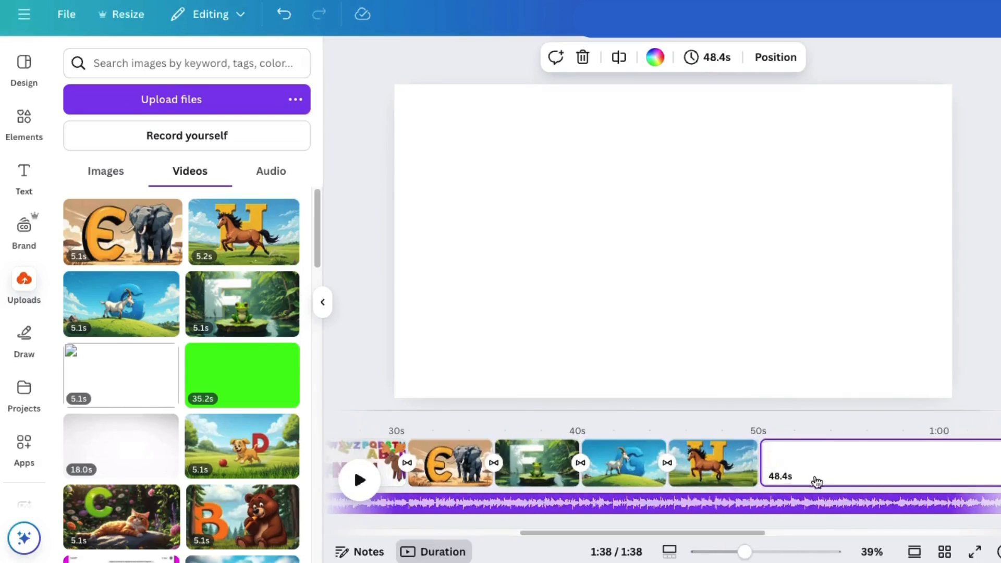
Switch the zoom control to timeline thumbnails and enlarge the timeline to 388%
click(566, 510)
drag(584, 536, 434, 536)
click(669, 552)
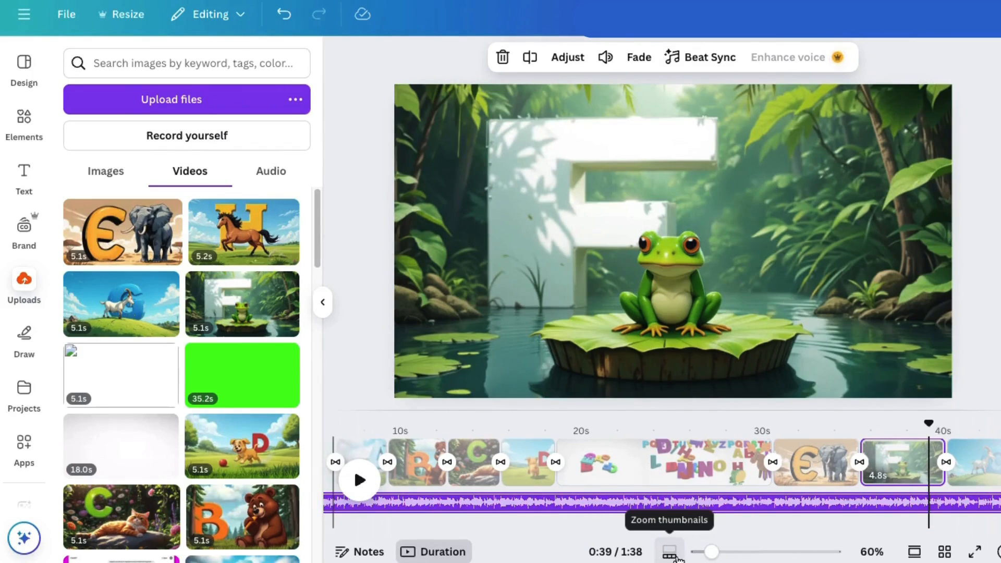
click(669, 554)
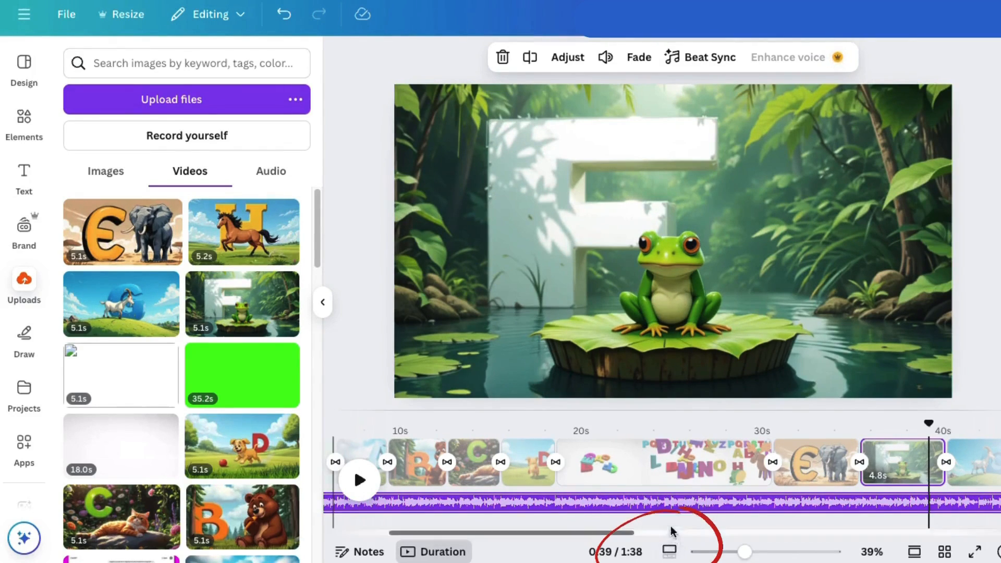
mouse_move(744, 552)
mouse_down()
mouse_move(788, 551)
mouse_move(726, 553)
mouse_move(736, 551)
mouse_up()
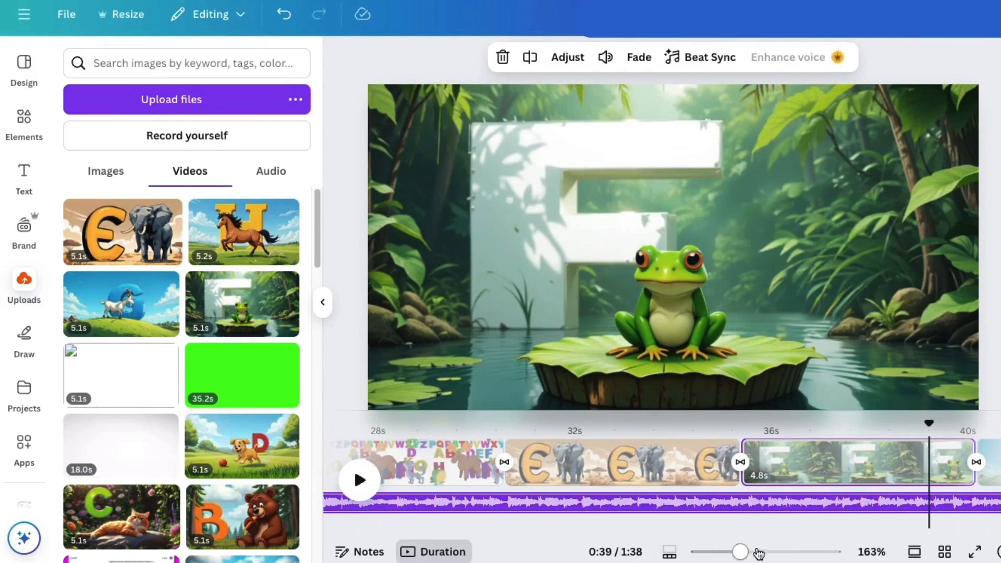
drag(744, 553, 803, 552)
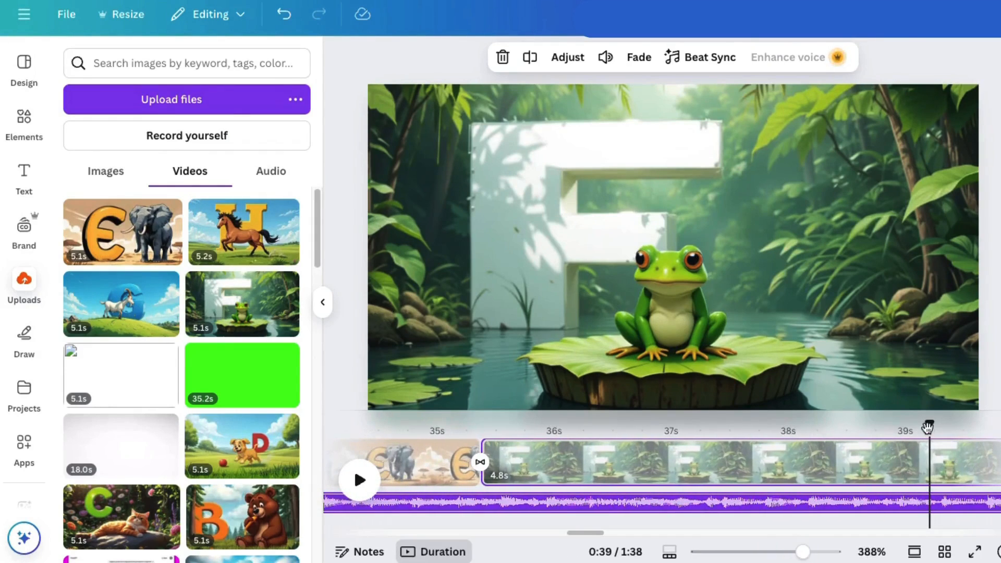
Play the video from the start, skip to the elephant part, and shorten the elephant page to end at about 33 s
drag(929, 425, 321, 435)
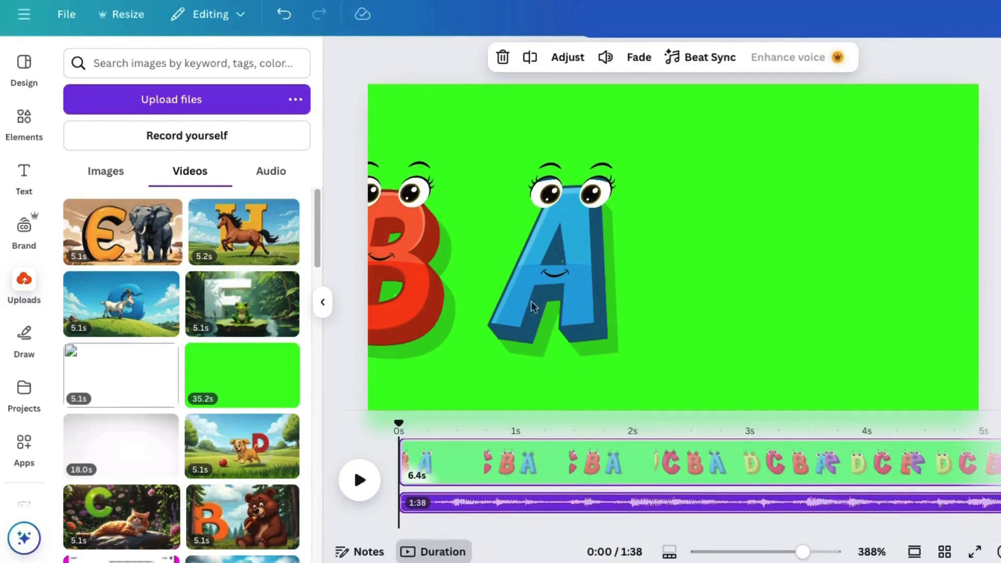
click(360, 480)
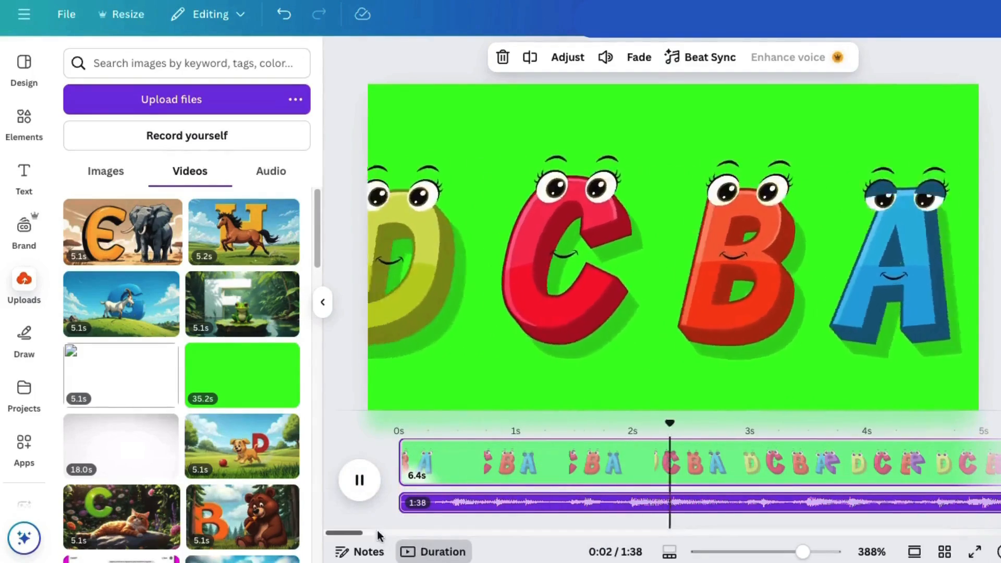
drag(367, 531, 435, 534)
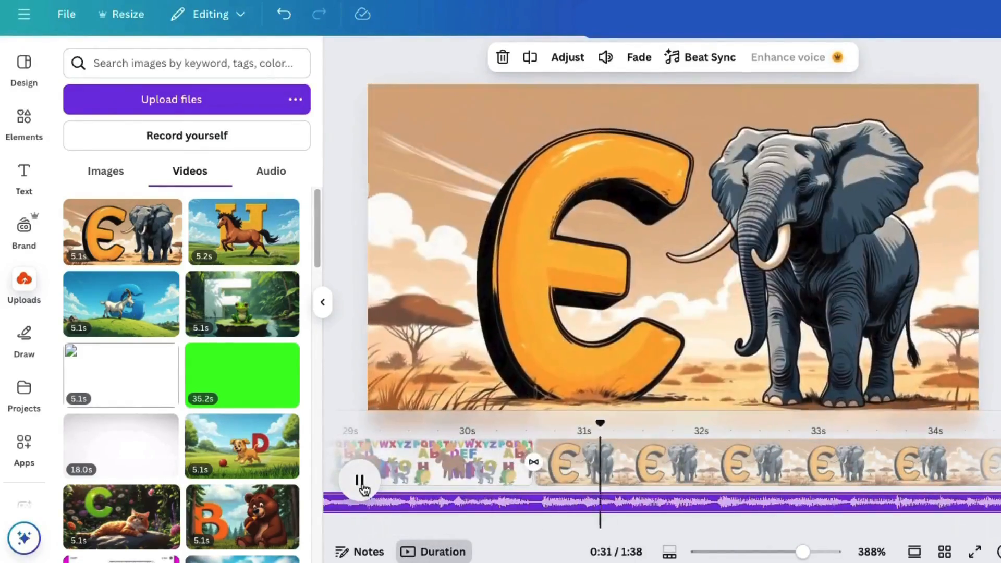
click(361, 480)
scroll(823, 482, right, 3)
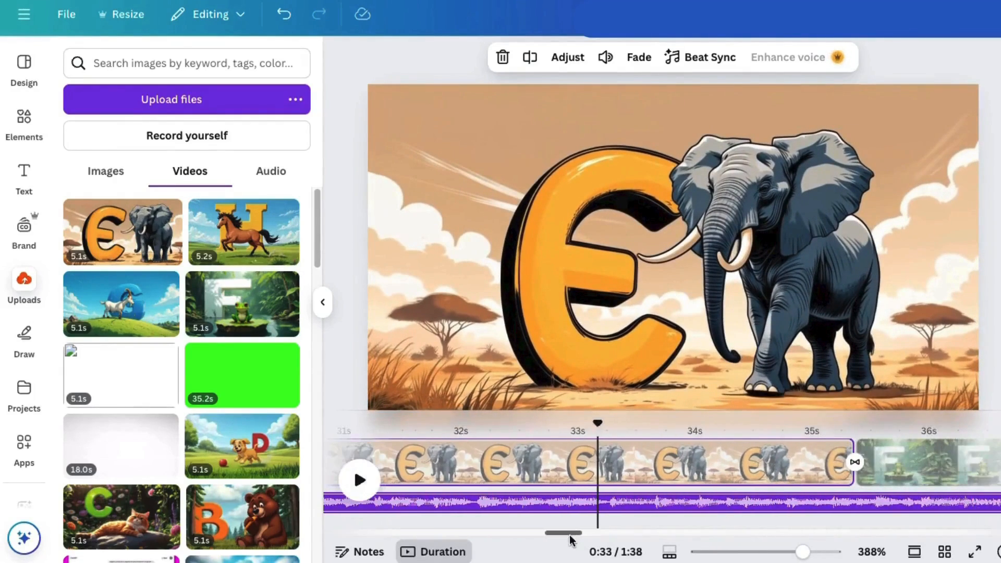
drag(851, 469, 596, 474)
Preview the change from elephant to frog against the song and lengthen the elephant page slightly
click(488, 461)
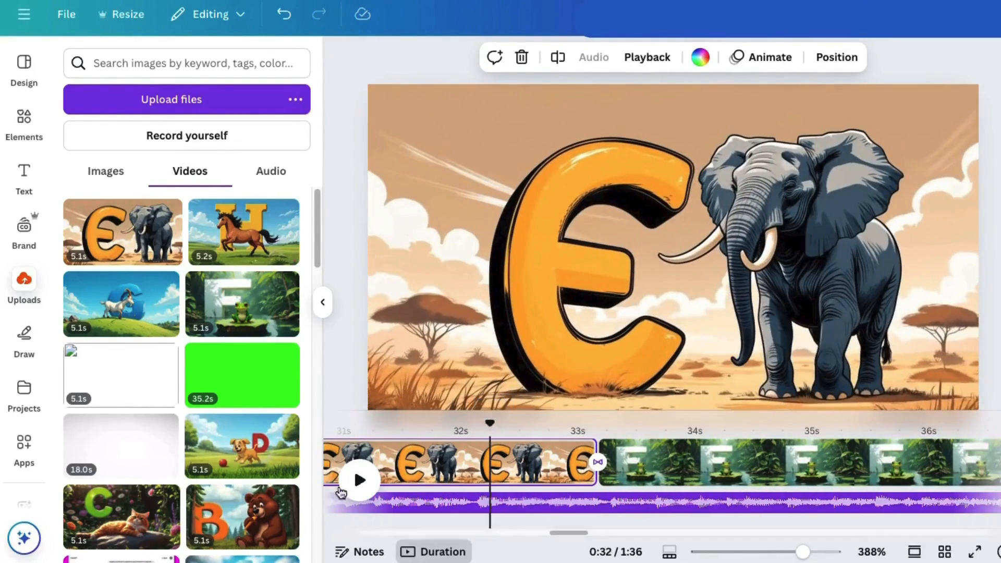
click(361, 481)
click(362, 484)
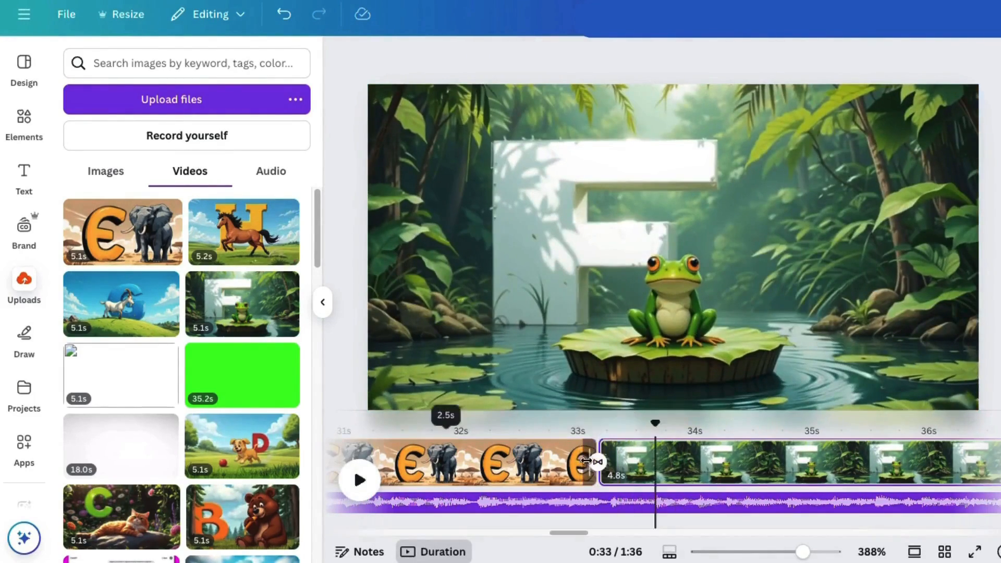
drag(586, 462, 597, 462)
click(551, 465)
click(453, 468)
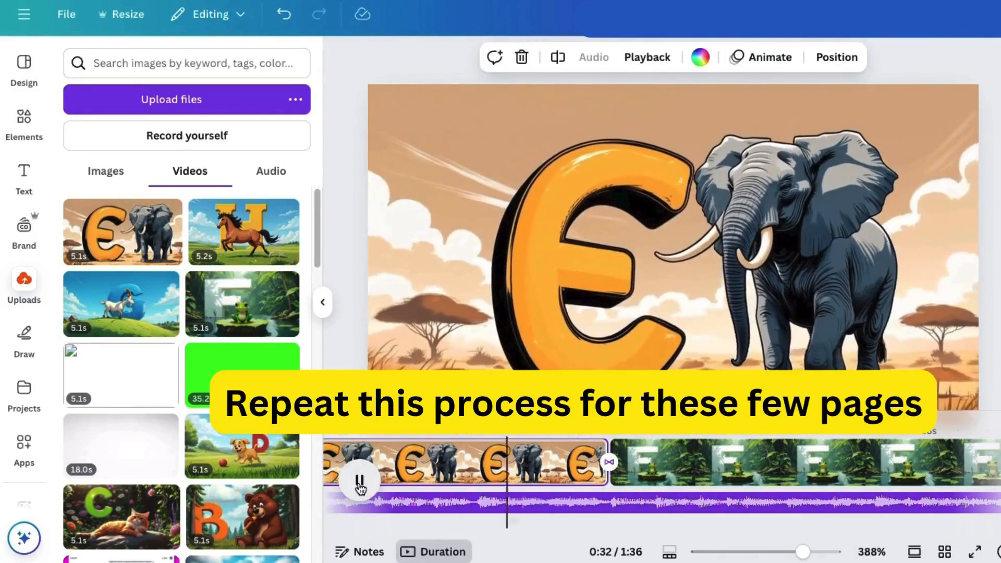
Pause where the song's frog part ends and trim the frog clip to 3.5 s
click(359, 481)
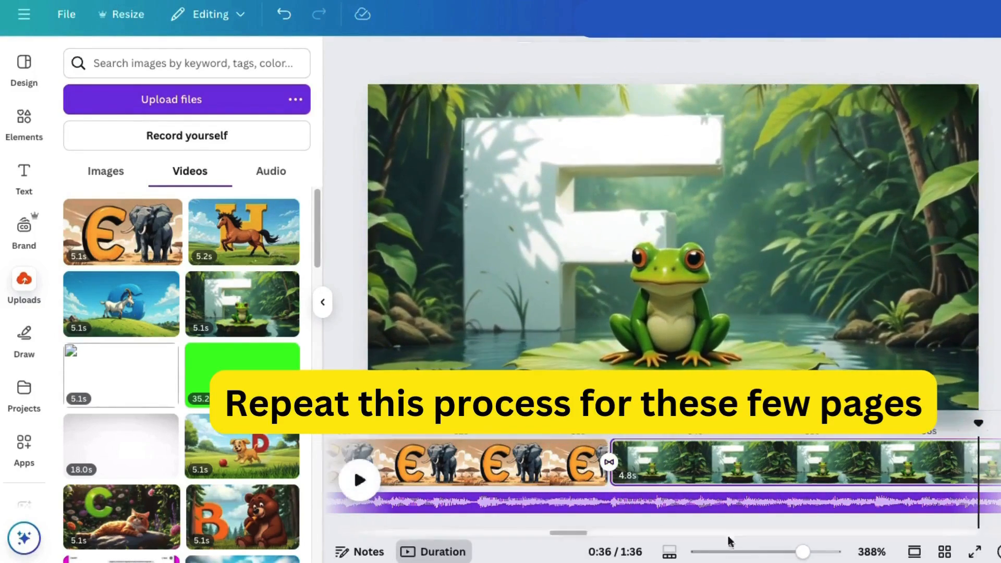
drag(580, 533, 611, 533)
drag(641, 476, 475, 474)
click(353, 487)
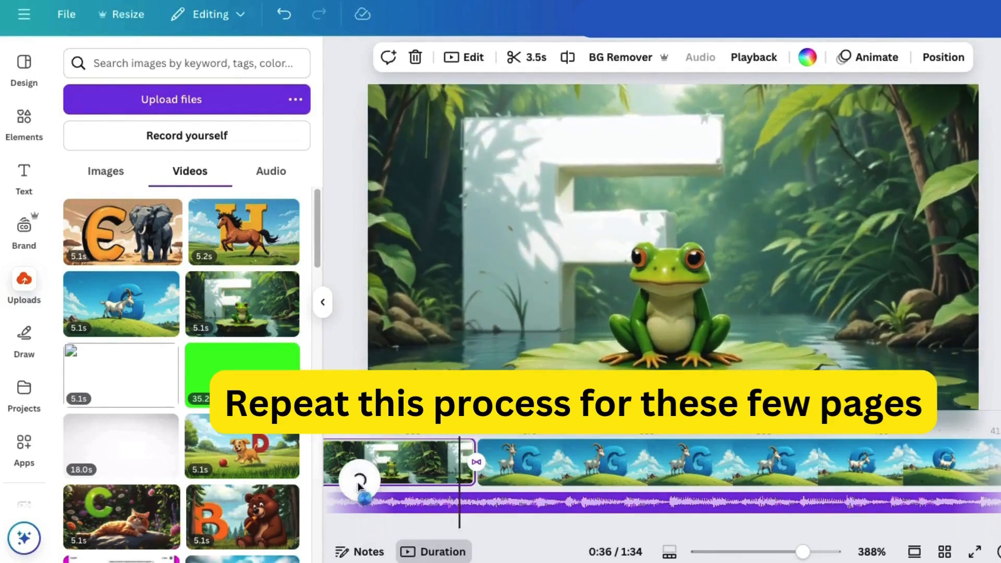
Play through the goat part of the song and shorten the goat page to 2.9 s to match it
click(360, 487)
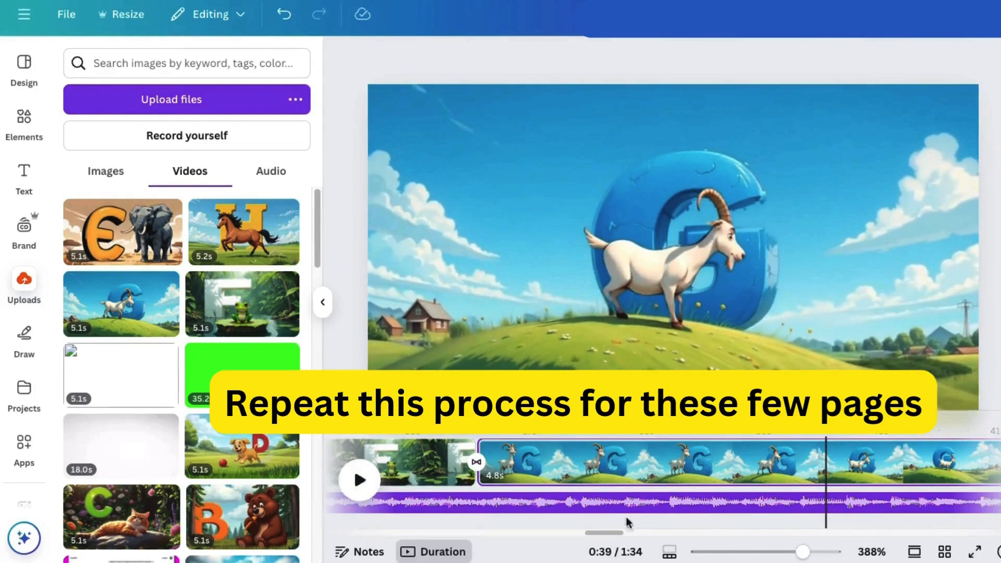
drag(609, 533, 617, 534)
drag(371, 461, 548, 467)
click(360, 482)
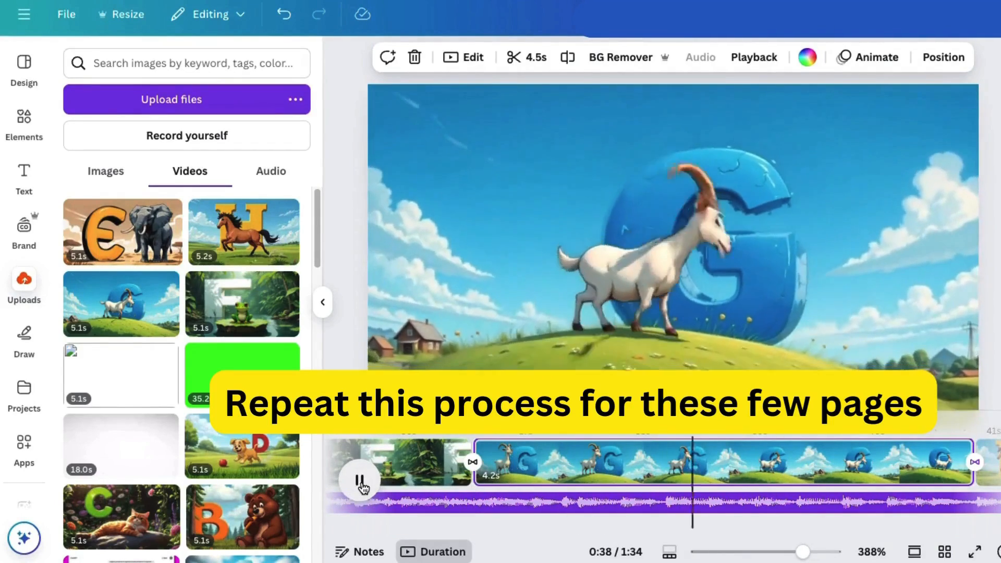
click(361, 482)
drag(967, 471, 763, 481)
click(369, 484)
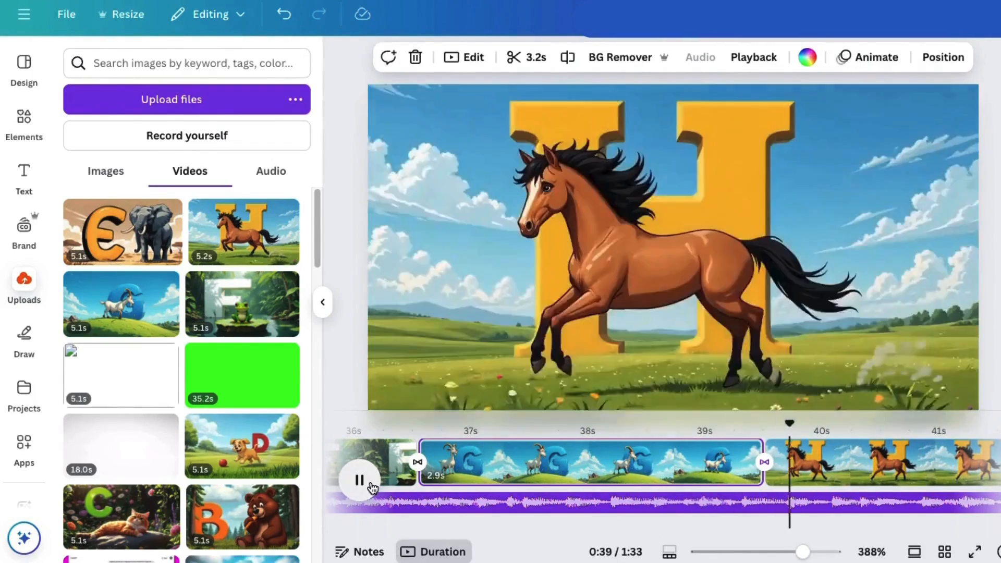
Pause where the song's horse part ends and trim the horse clip to 3.1 s
click(955, 471)
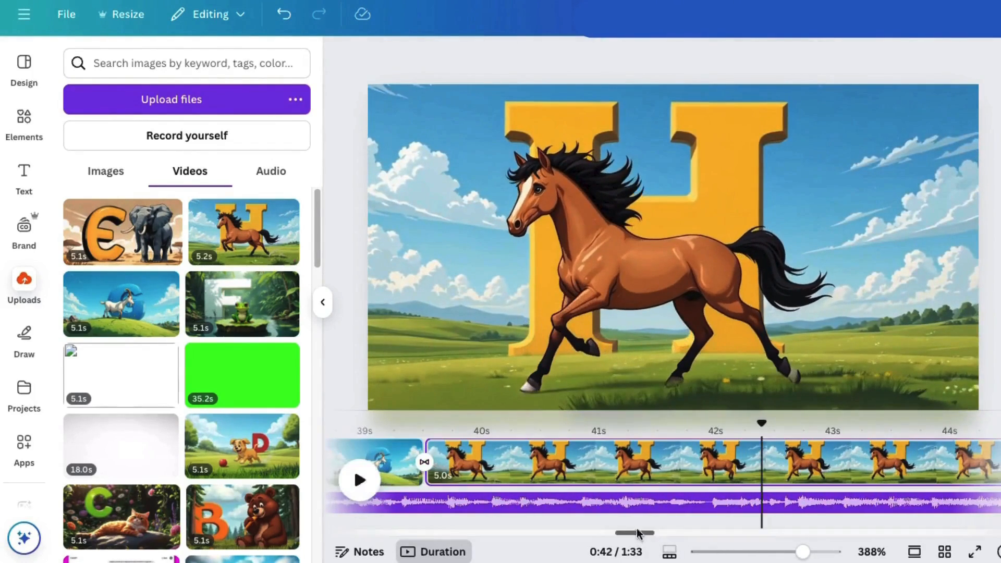
drag(637, 531, 646, 531)
drag(868, 467, 637, 473)
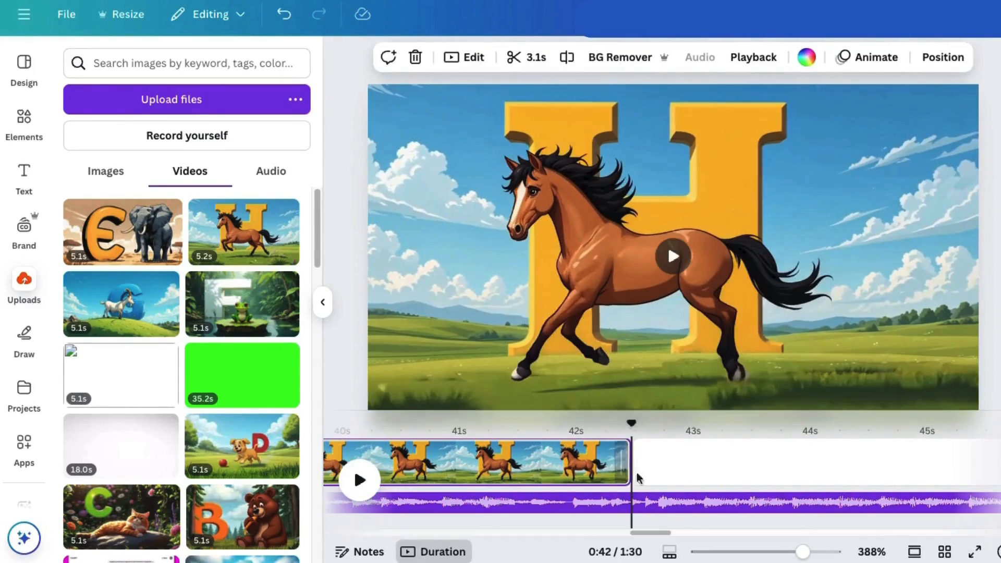
click(634, 453)
Copy the animated alphabet letters page and place the 12.1 s copy directly after the horse page
drag(642, 532, 539, 532)
right_click(453, 513)
click(526, 208)
drag(495, 502, 849, 506)
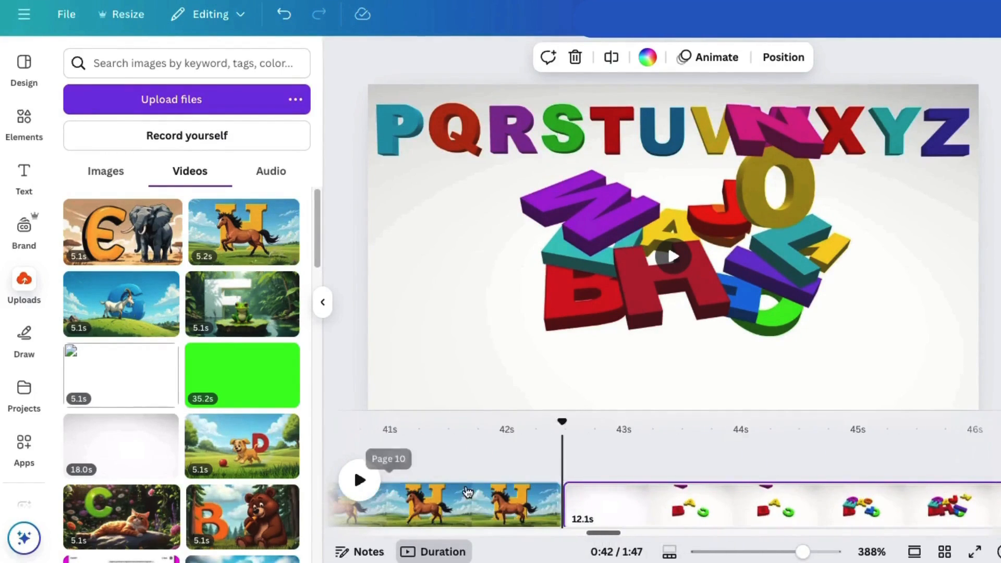
scroll(603, 537, right, 20)
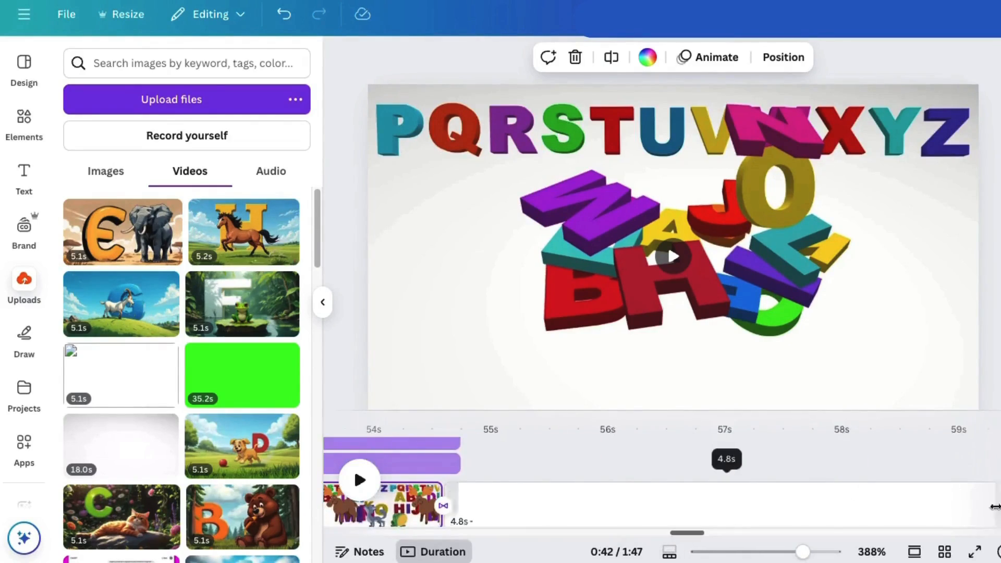